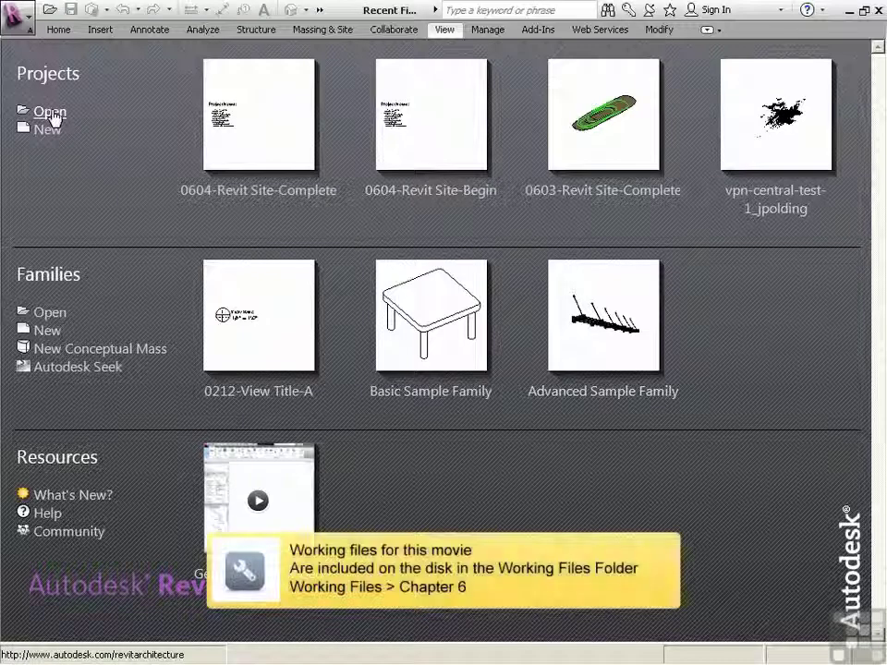
Step: Open the project file 0603-Revit Site-Complete.rvt
click(53, 113)
drag(656, 141, 523, 436)
click(167, 429)
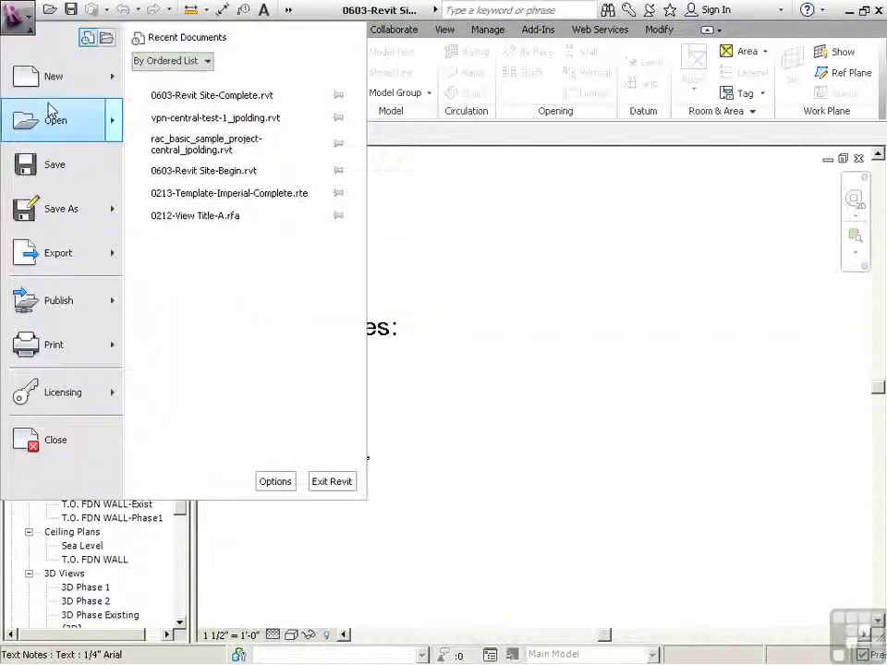
Step: Save the project as 0604-Revit Site-Begin
mouse_move(101, 204)
click(199, 124)
click(205, 462)
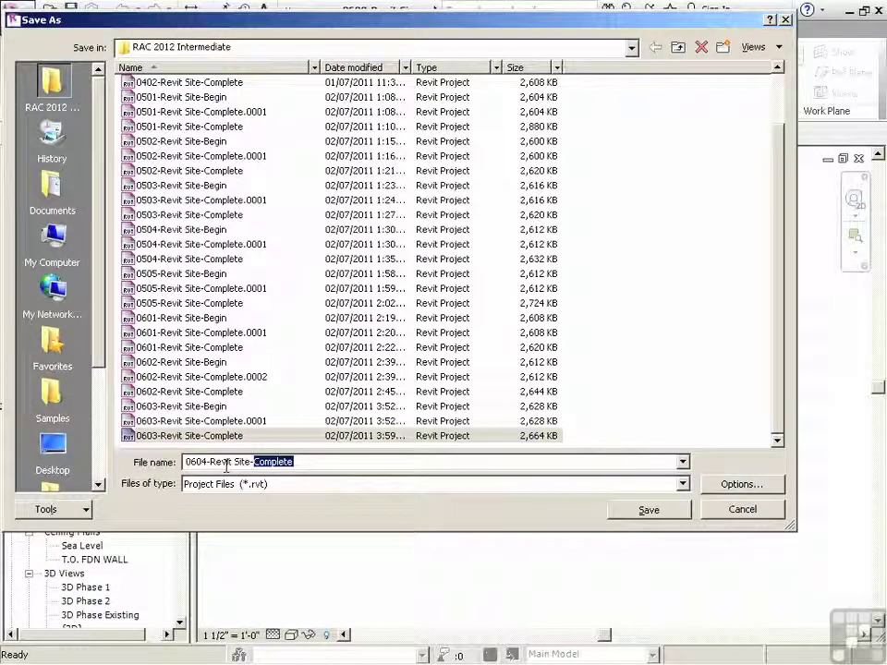
text(Begin)
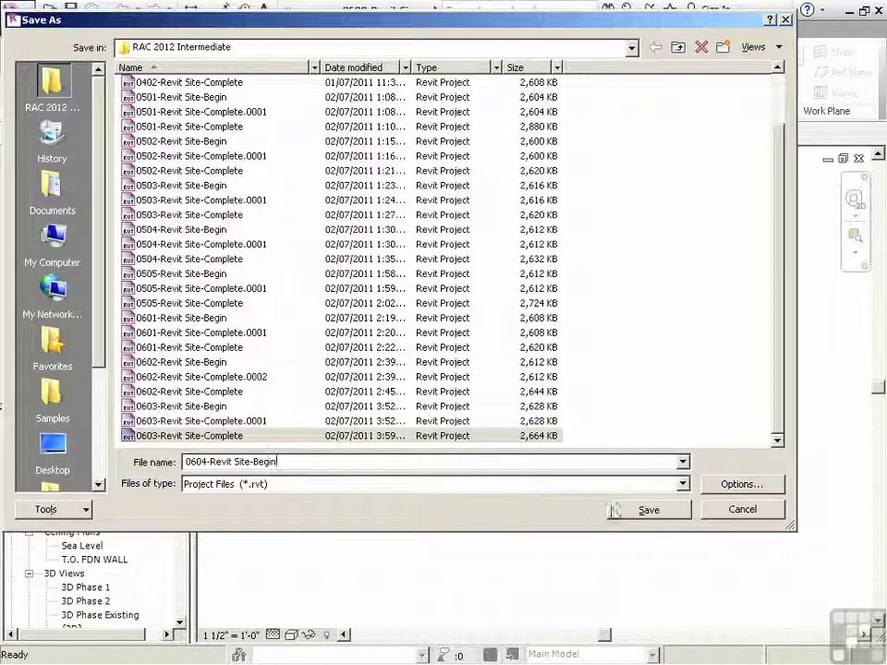
click(636, 514)
Step: Save the project again as 0604-Revit Site-Complete
click(20, 16)
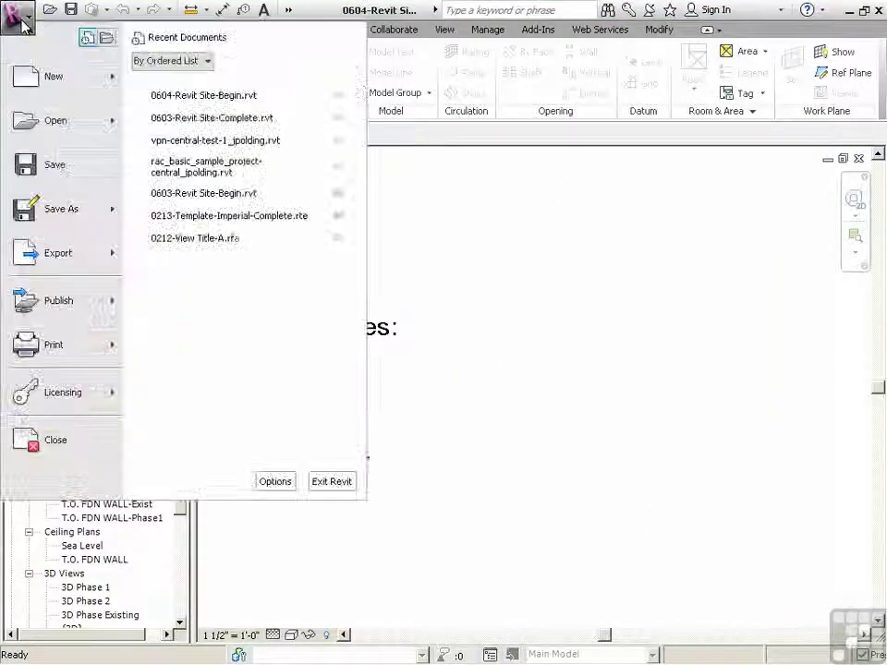
mouse_move(92, 210)
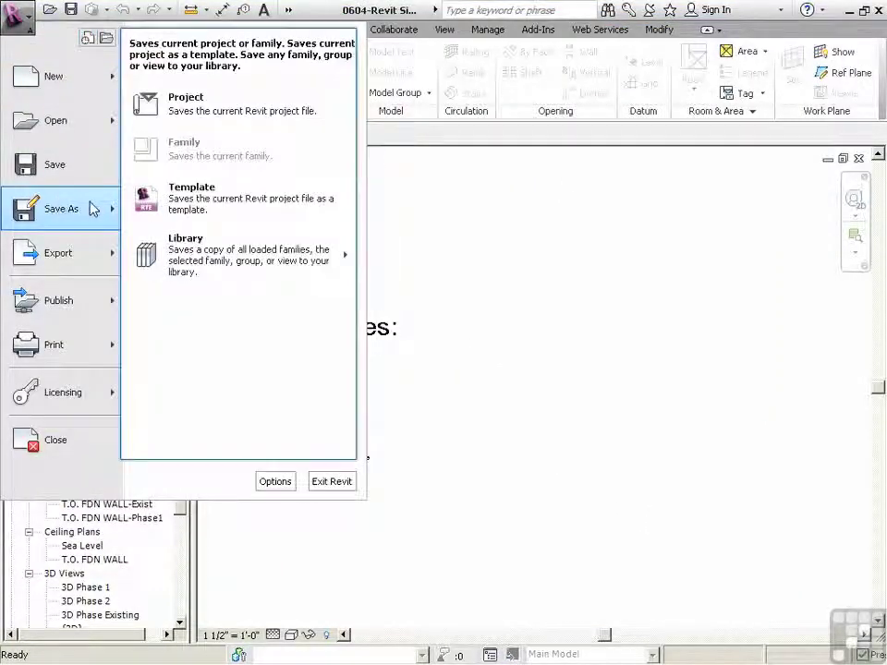
click(176, 116)
click(287, 463)
key(BackSpace)
key(BackSpace)
key(BackSpace)
key(BackSpace)
text(Complete)
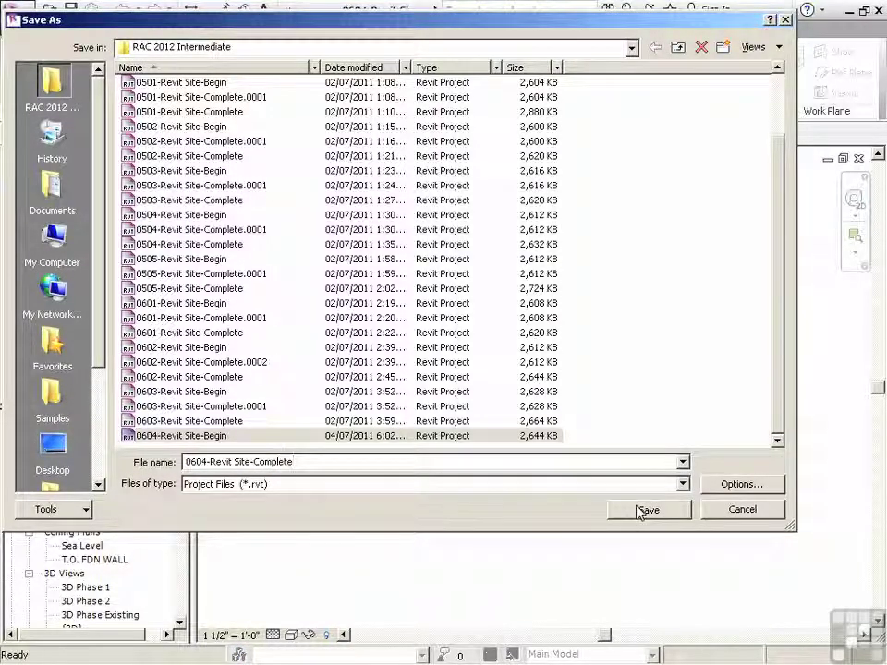
click(647, 509)
Step: Add line 12, 'Split and merge surface', to the Project Notes text note
scroll(268, 457, up, 2)
click(277, 464)
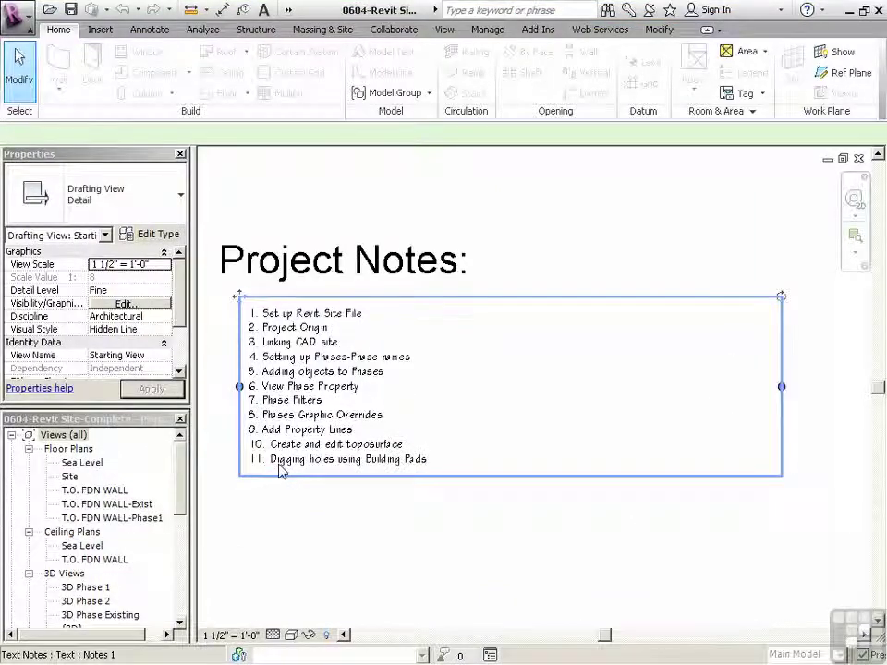
double_click(273, 349)
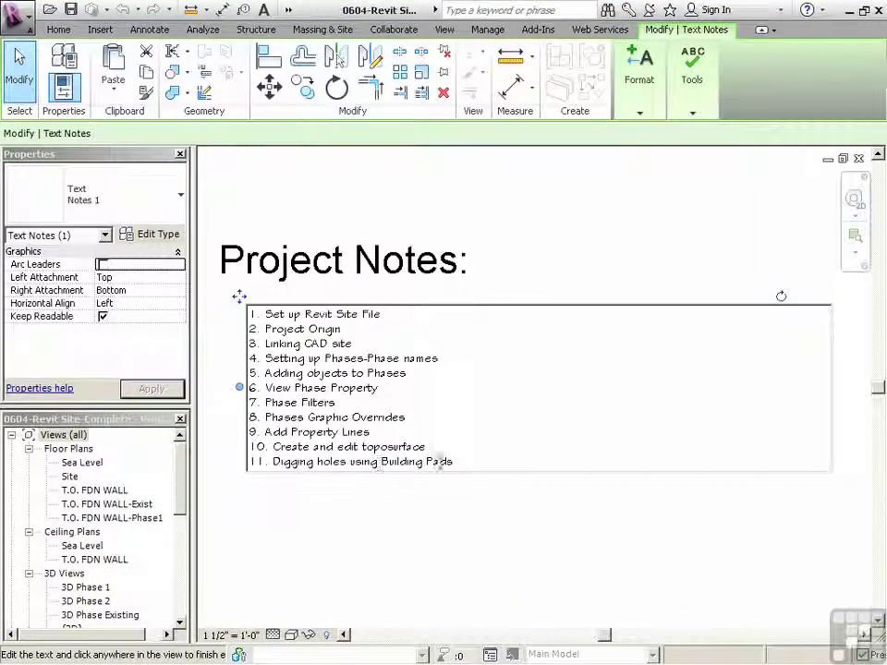
key(Return)
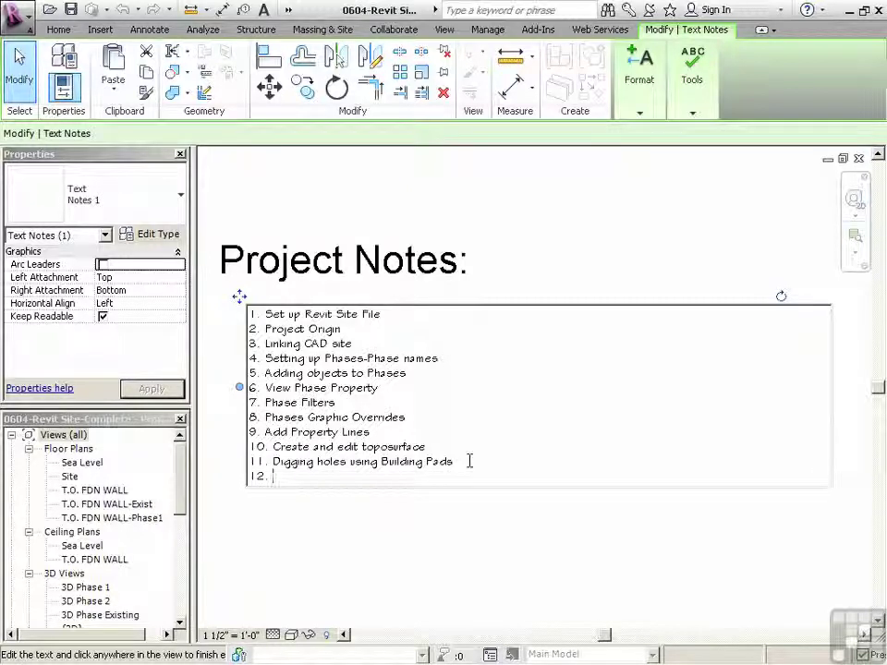
text(Split and merge)
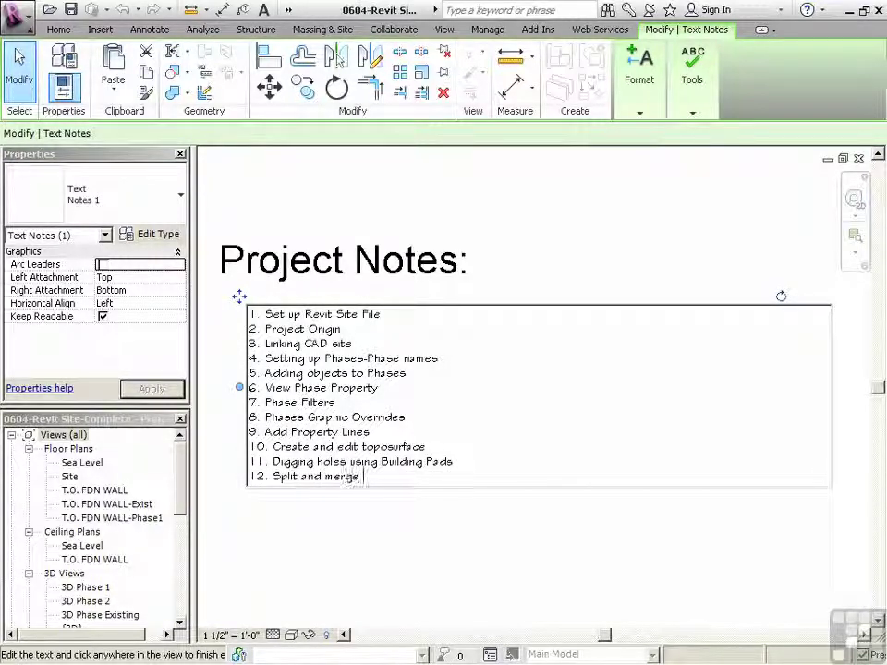
text( surface)
click(364, 523)
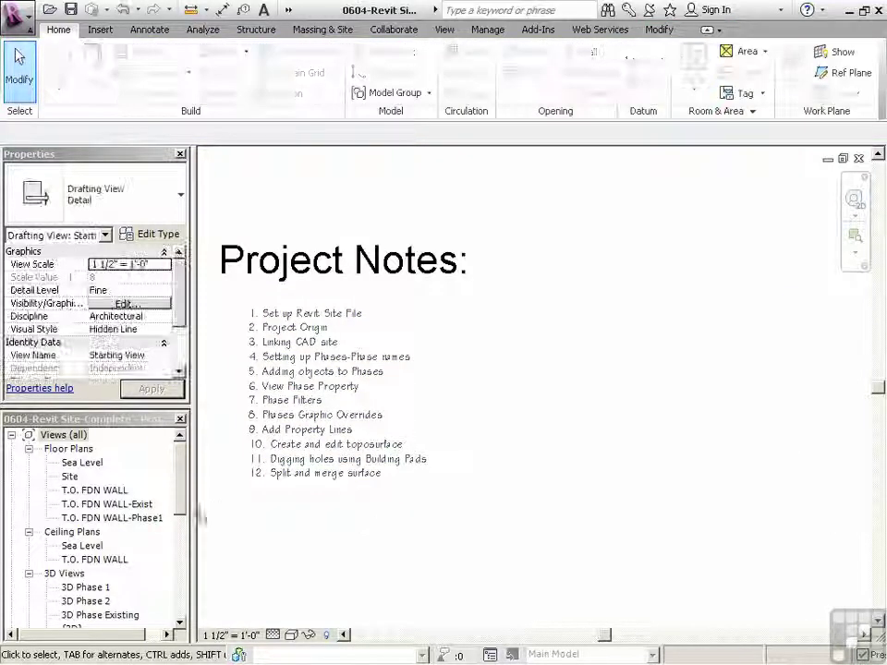
Step: Open 3D Phase Existing and orbit the topography to a side-on angle
scroll(181, 516, down, 1)
double_click(74, 588)
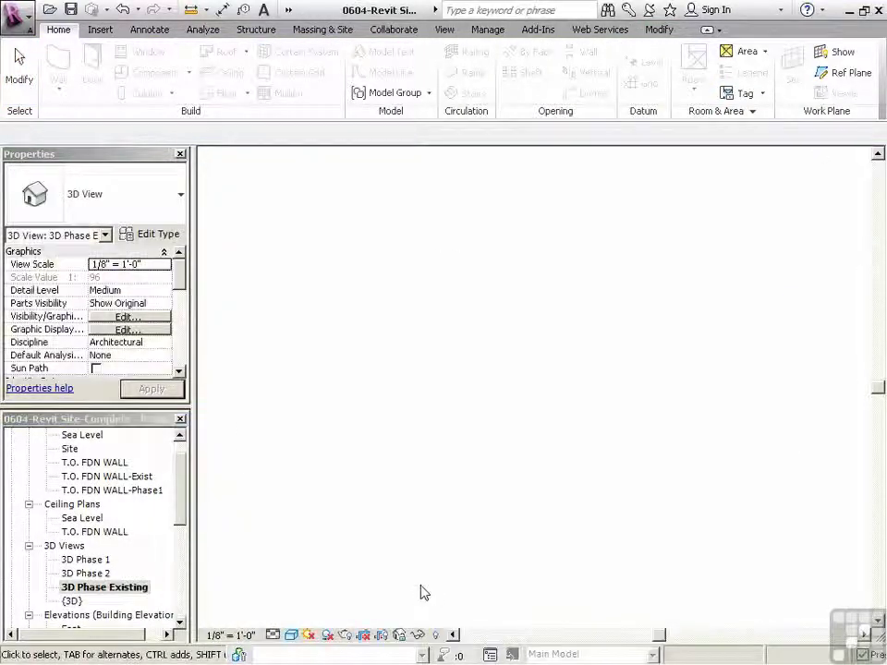
scroll(491, 530, up, 1)
scroll(521, 431, up, 2)
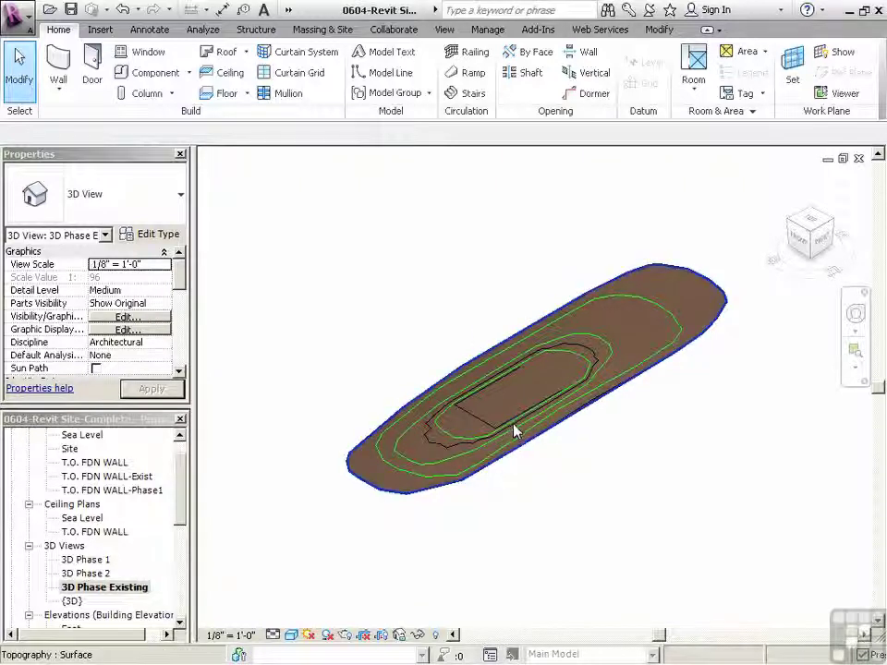
shift+middle_drag(520, 431, 499, 396)
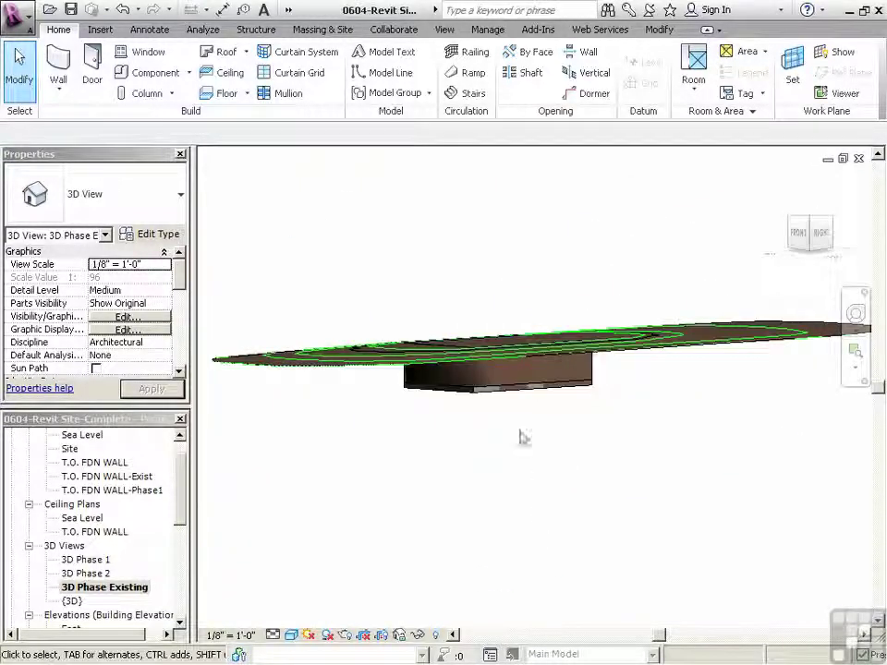
shift+middle_drag(525, 454, 477, 525)
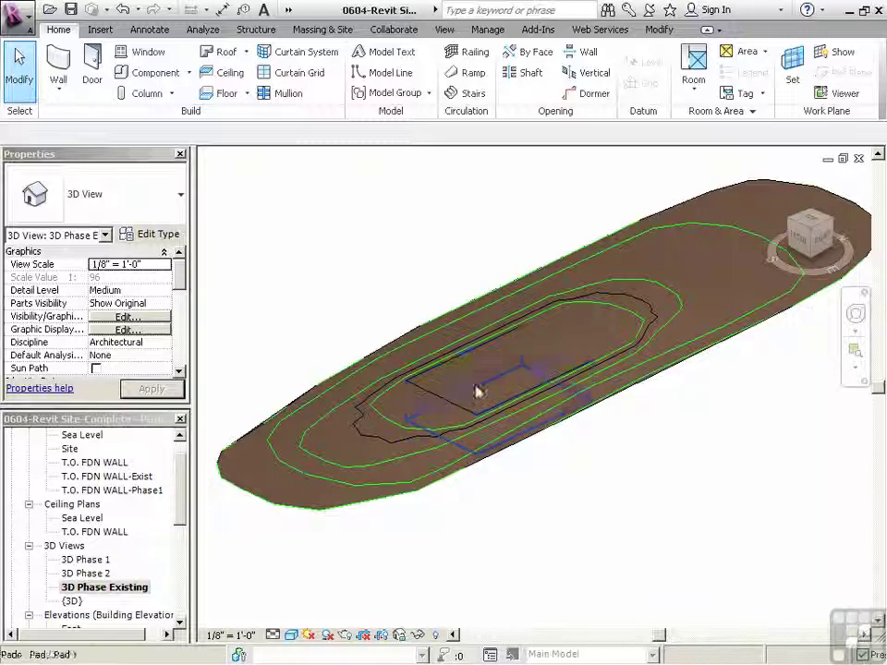
Step: Switch to the 3D Phase 2 view, then the 3D Phase 1 view
double_click(91, 575)
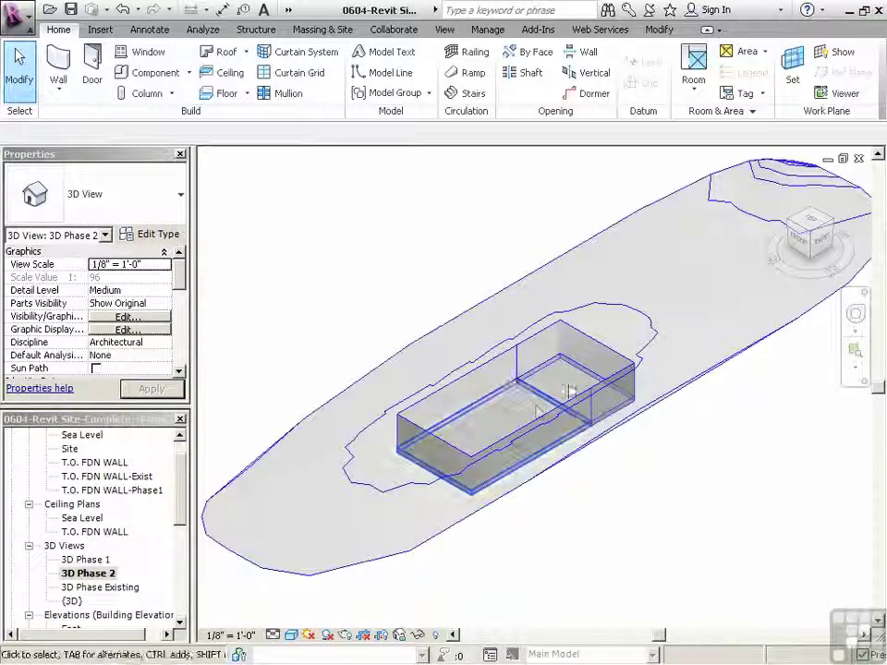
double_click(93, 560)
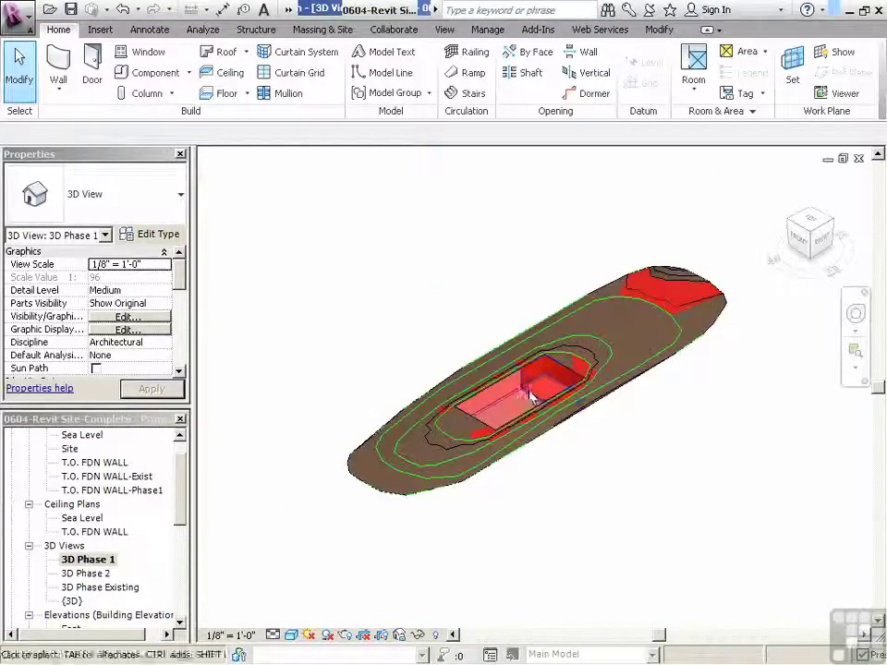
scroll(534, 434, up, 3)
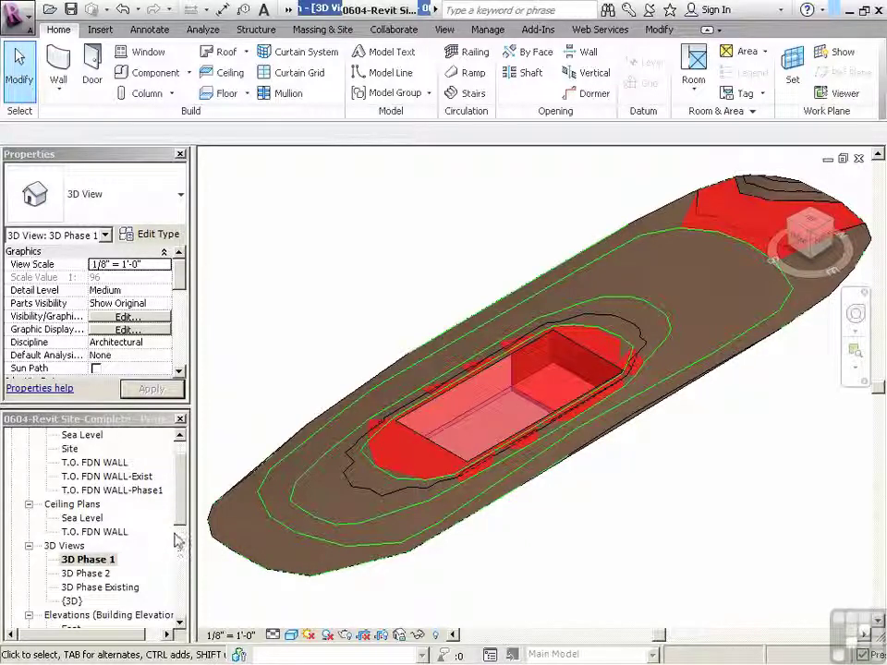
drag(182, 500, 183, 483)
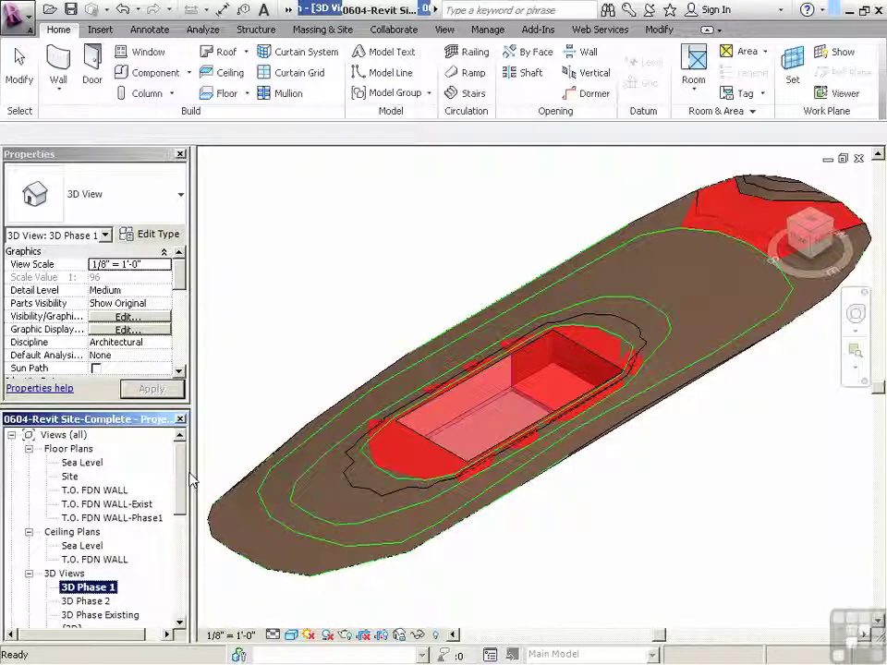
Step: Open the T.O. FDN WALL-Exist floor plan
double_click(108, 506)
scroll(608, 440, up, 2)
scroll(609, 439, up, 3)
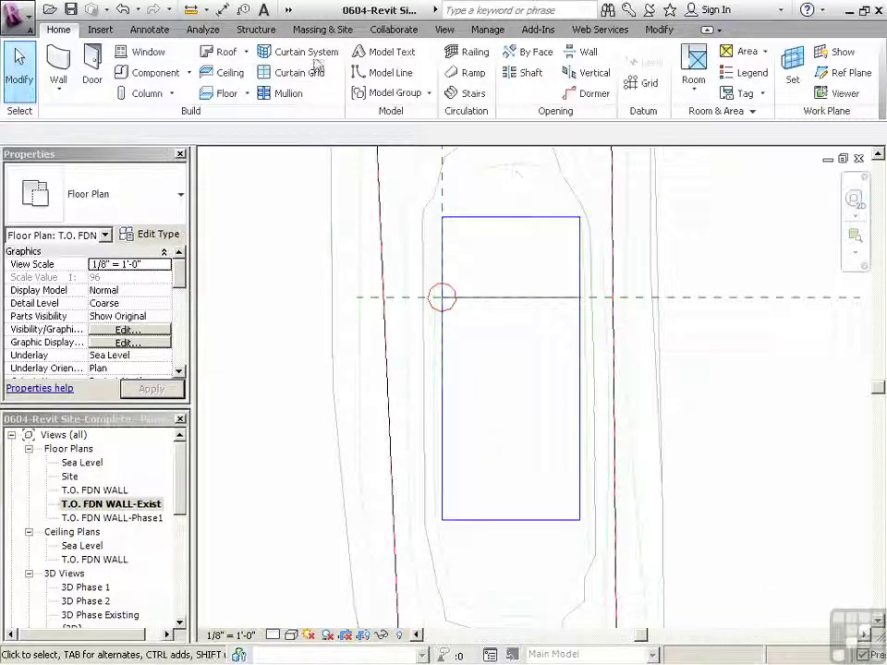
Step: Split the toposurface with a rectangle drawn over the lower pad area
click(322, 31)
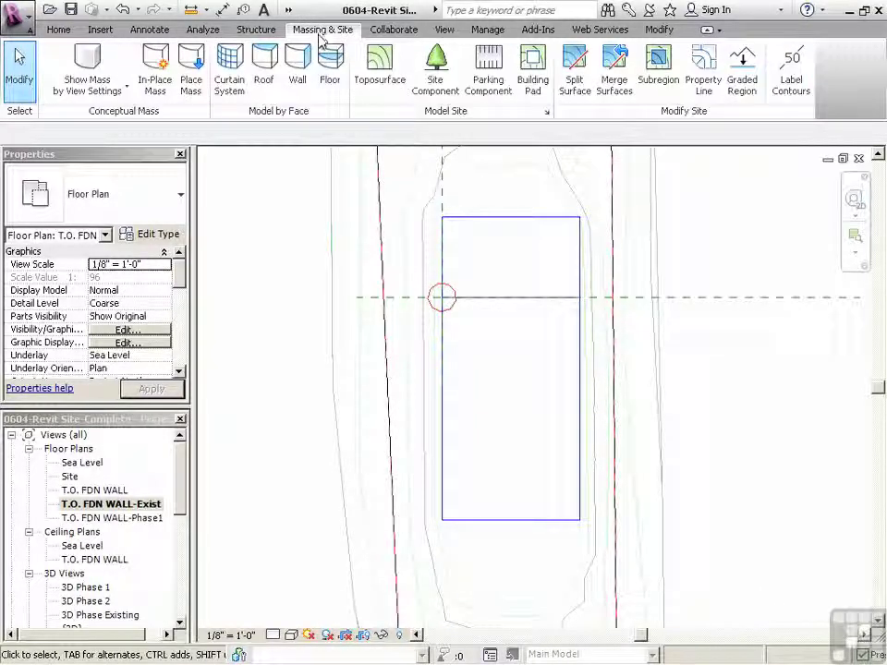
click(582, 96)
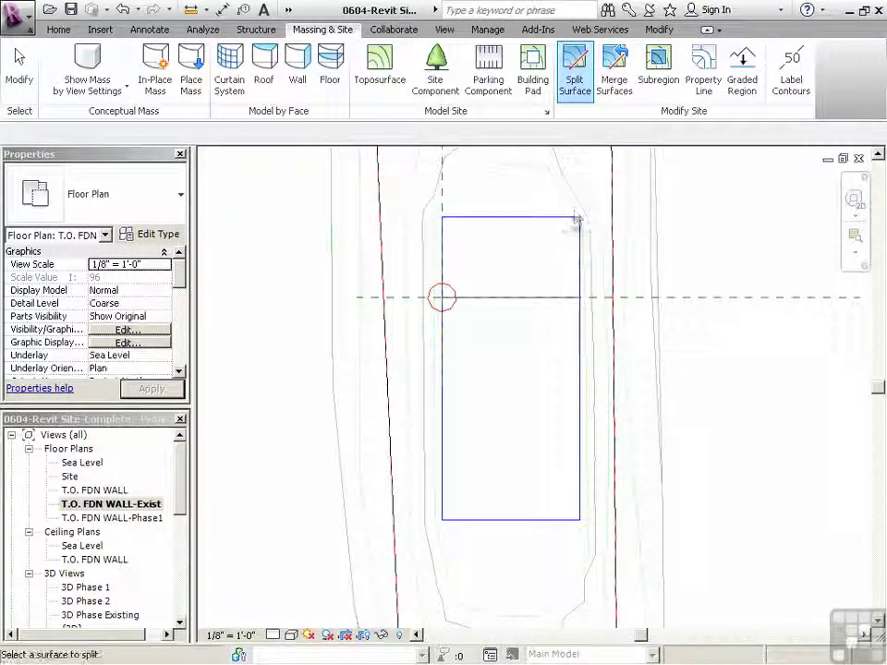
click(673, 369)
click(707, 52)
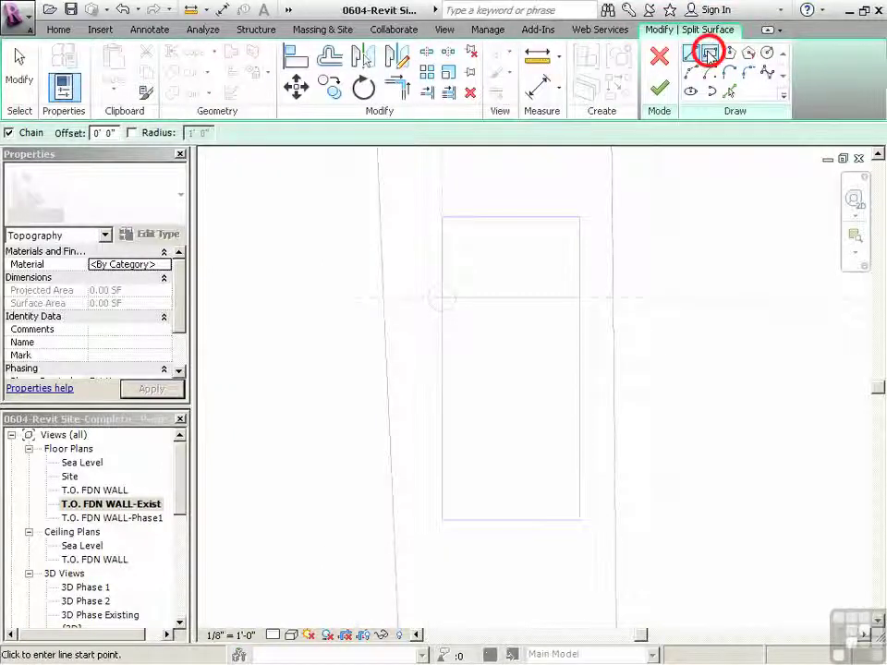
click(443, 297)
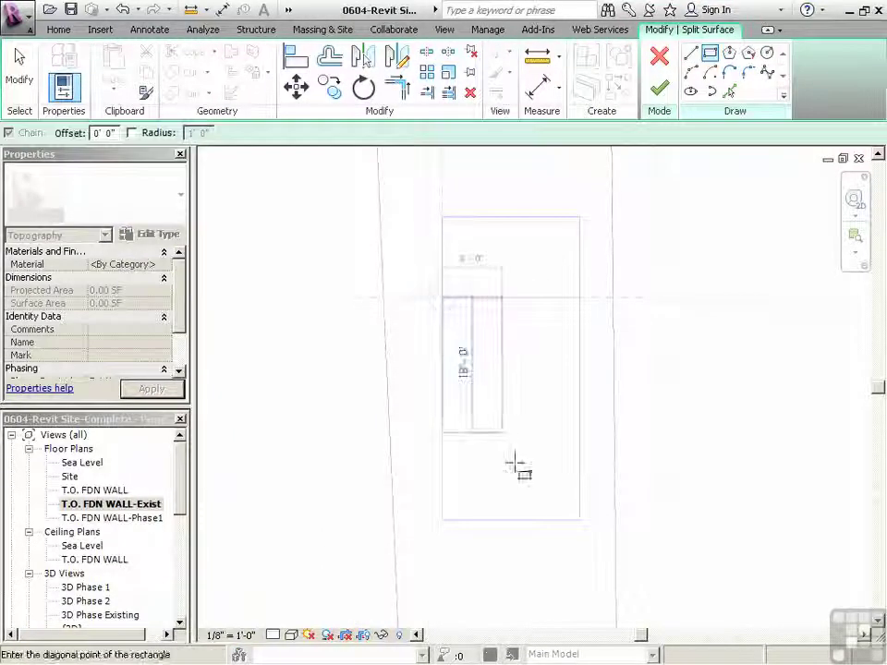
click(579, 520)
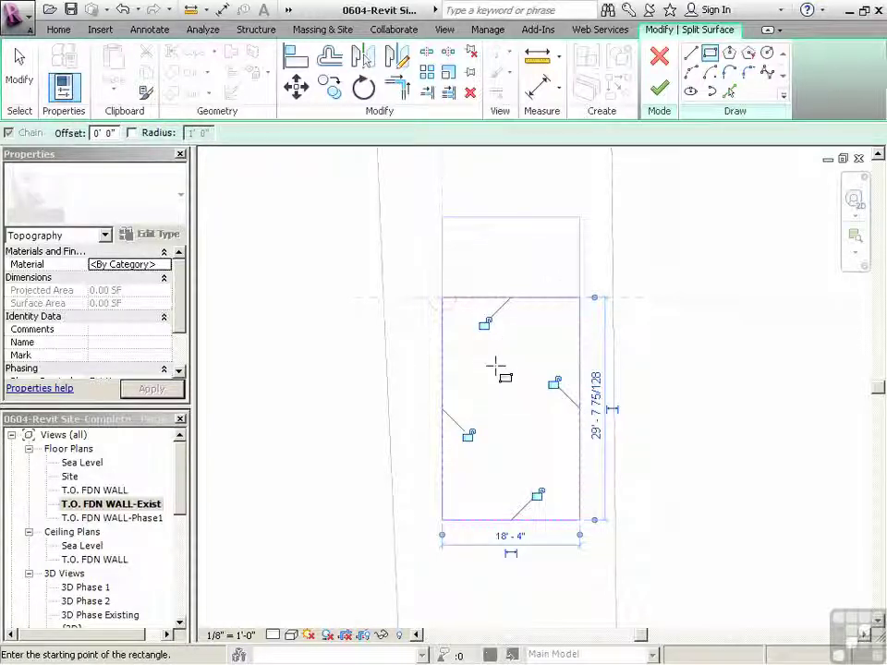
click(659, 88)
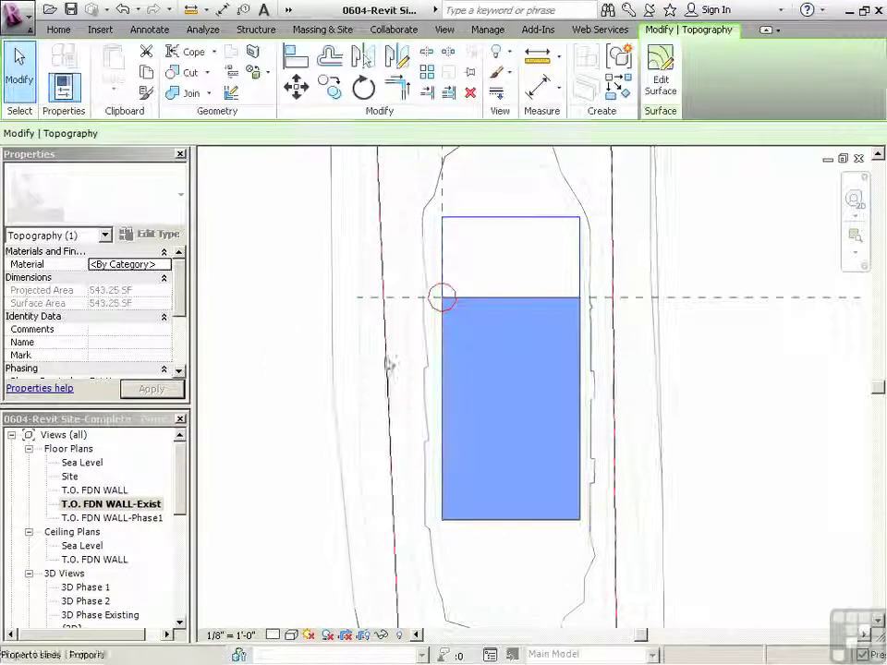
Step: Clear the selection and open the 3D Phase Existing view
click(274, 311)
scroll(274, 311, down, 2)
scroll(274, 311, down, 1)
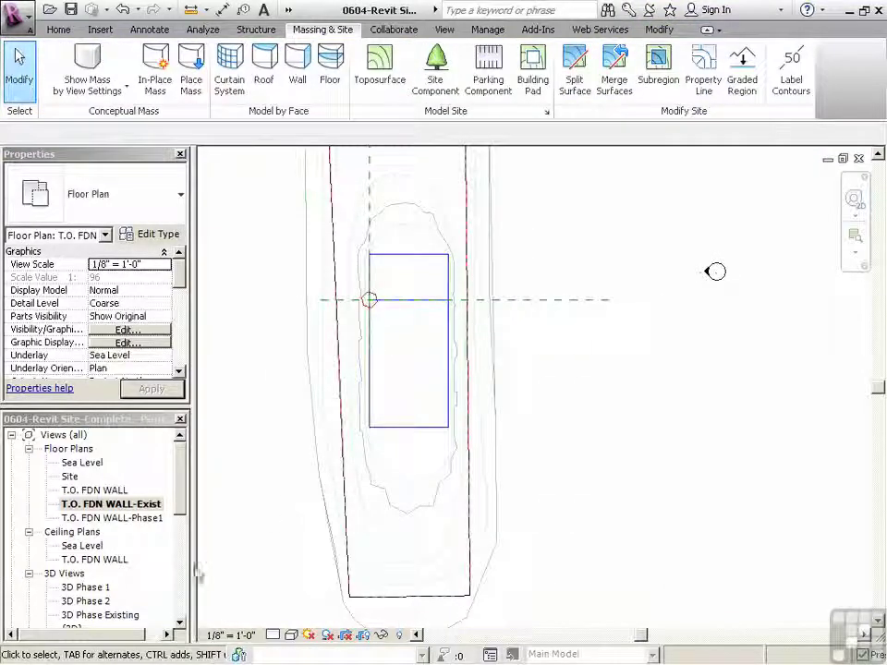
double_click(123, 616)
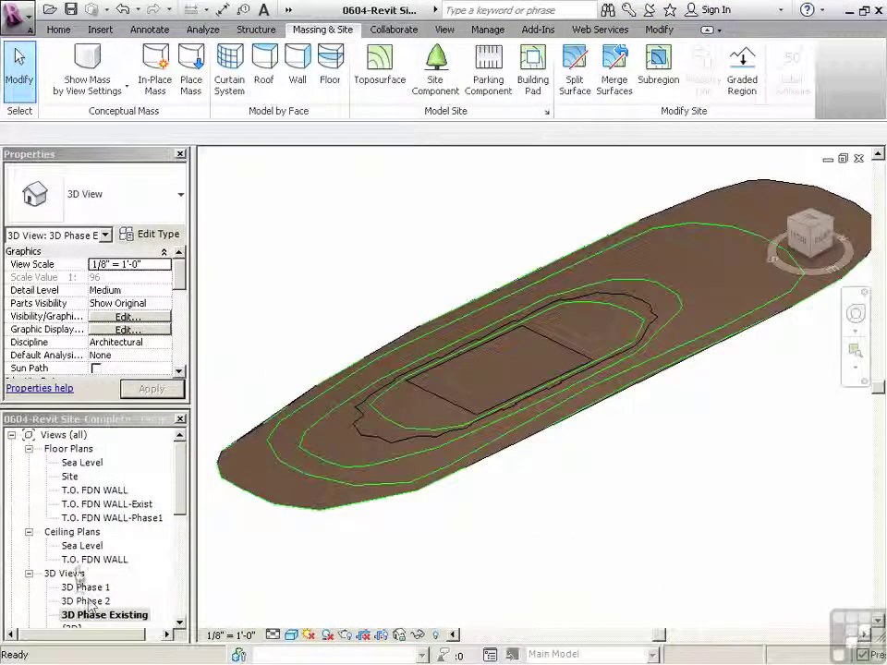
Step: Drag the split piece out of the pad pocket to inspect it, then undo
click(476, 417)
scroll(438, 388, up, 1)
scroll(438, 388, up, 1)
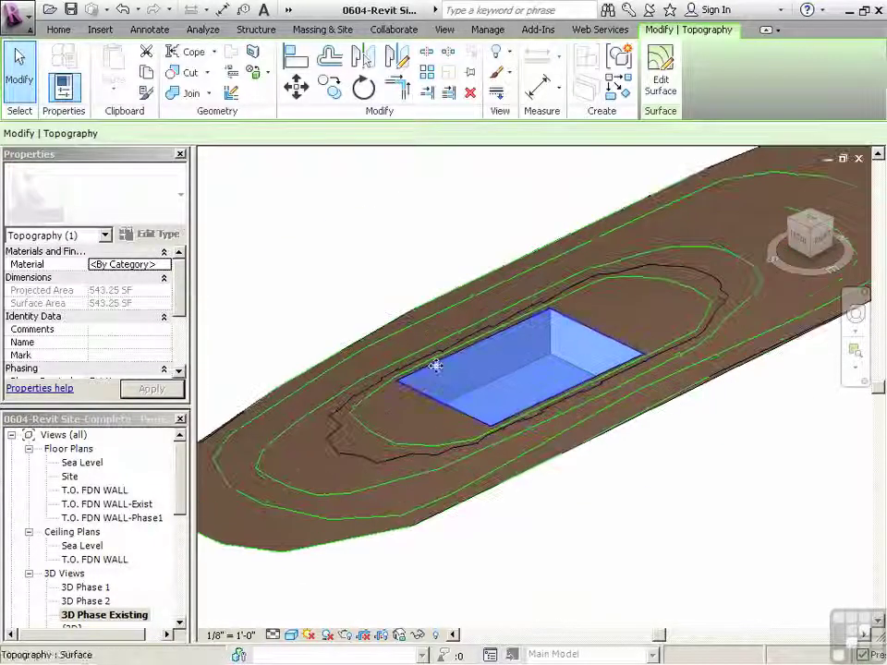
drag(435, 362, 639, 500)
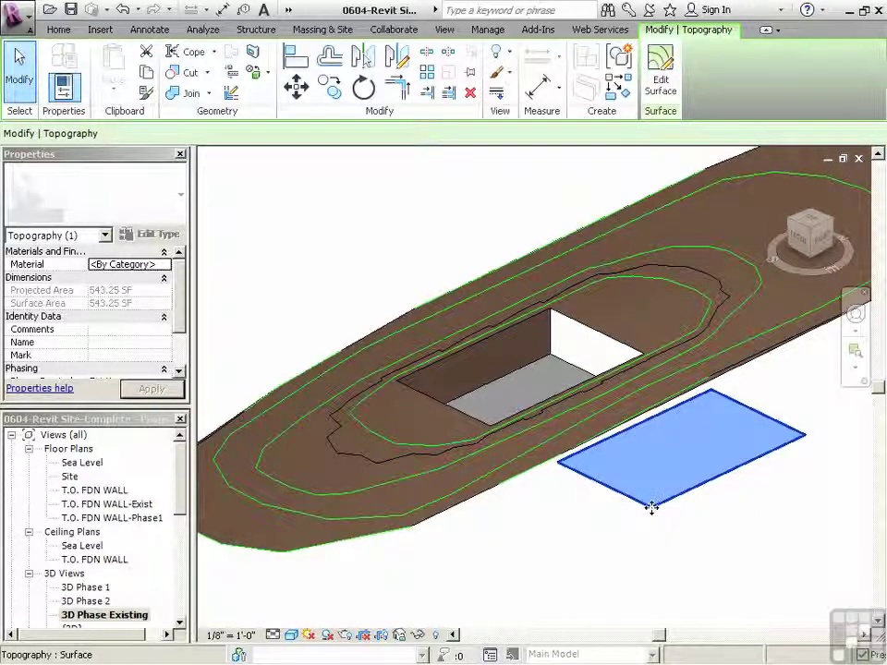
key(ctrl+z)
Step: Select the main topography surface, then clear the selection
scroll(458, 538, down, 3)
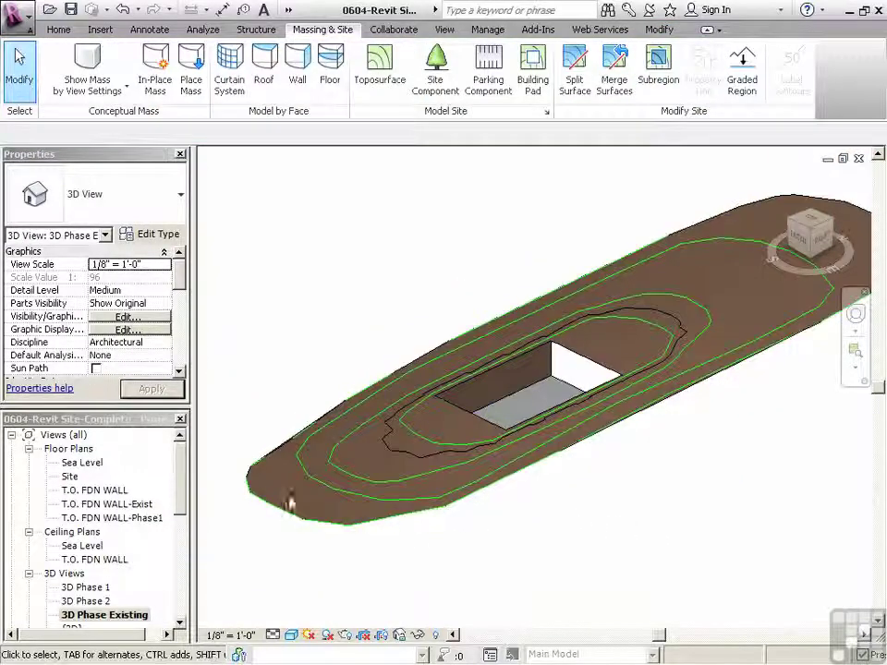
scroll(247, 521, up, 4)
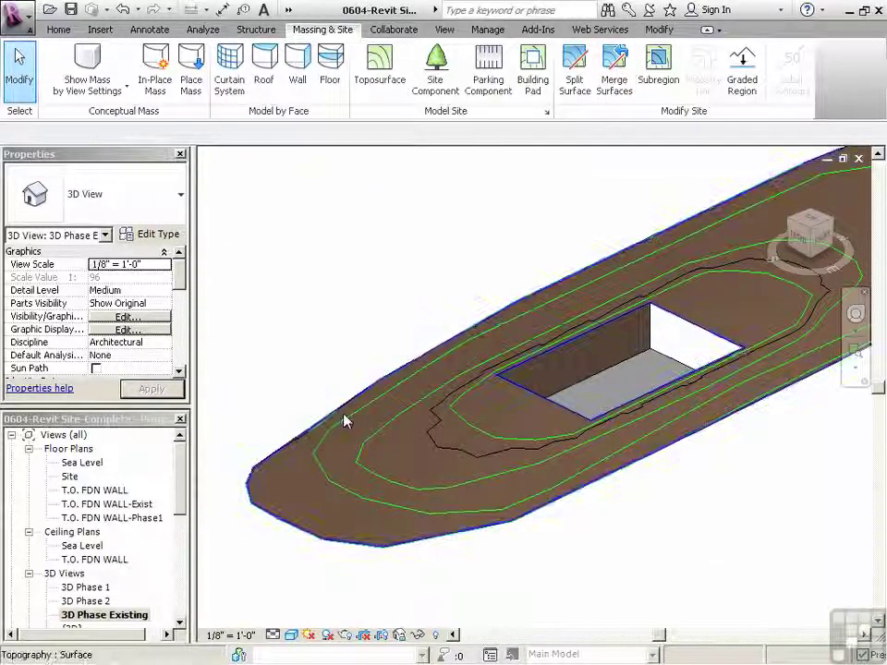
click(393, 381)
click(380, 352)
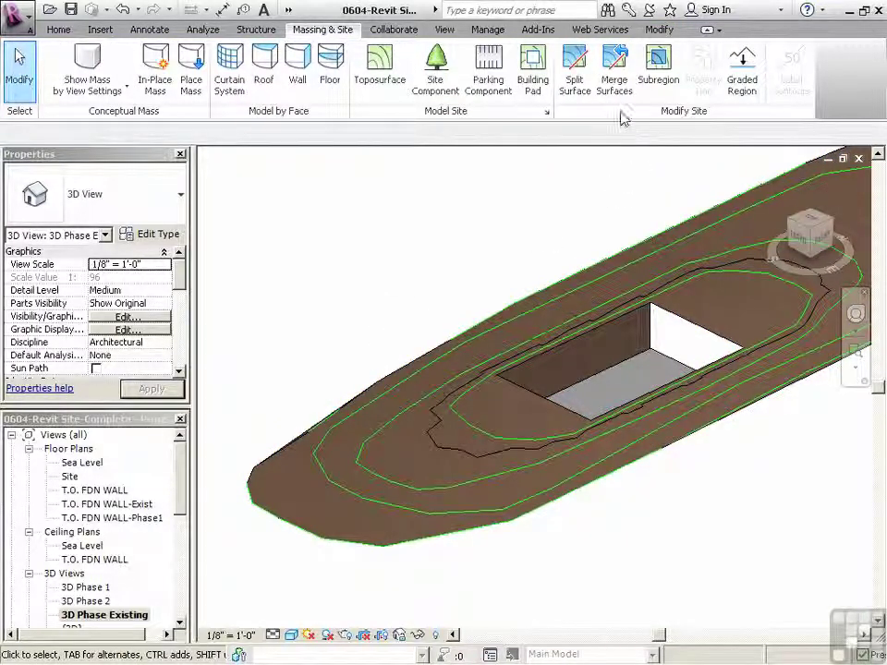
Step: Start Split Surface on the topography
click(574, 76)
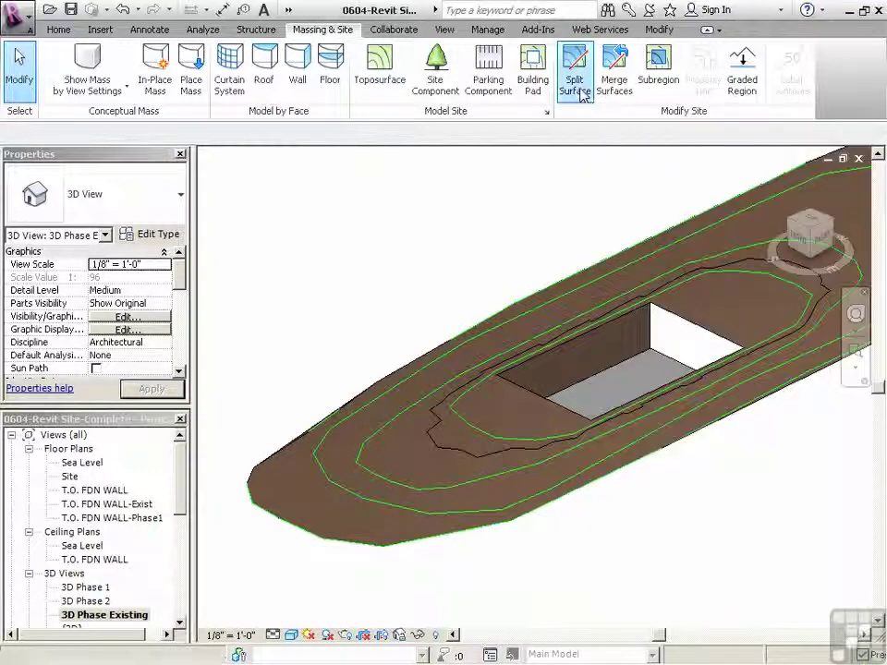
click(343, 414)
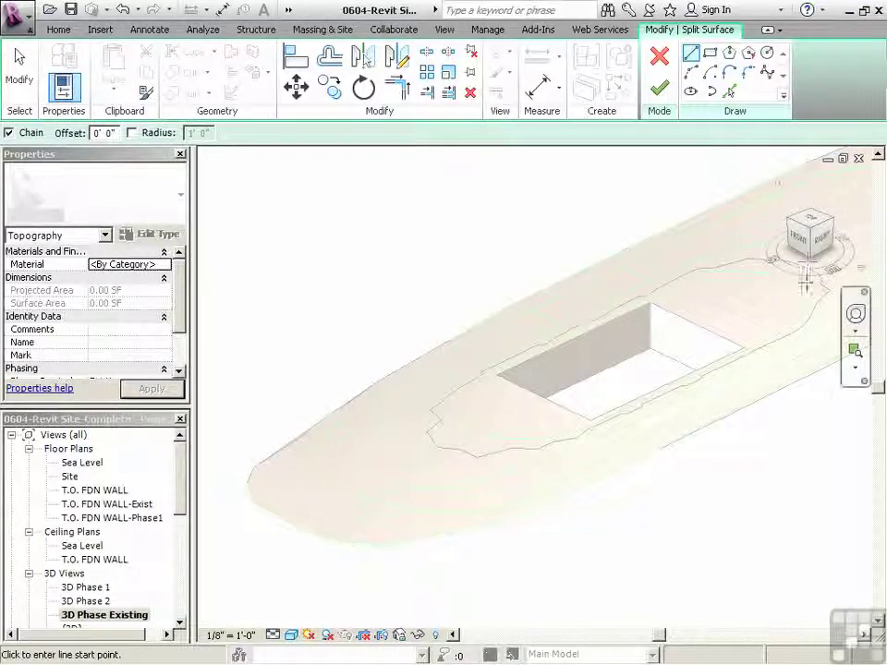
key(Escape)
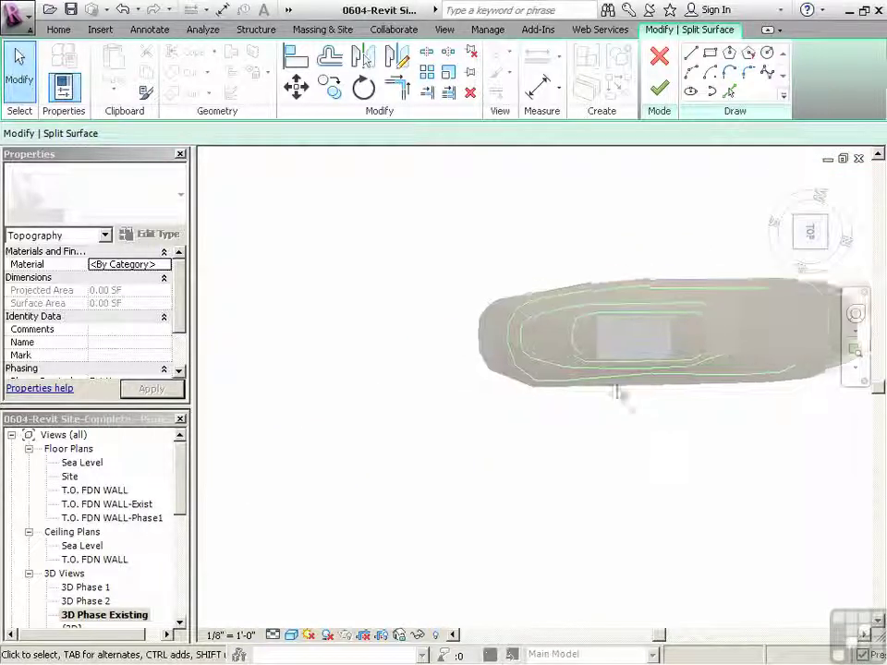
scroll(357, 402, up, 4)
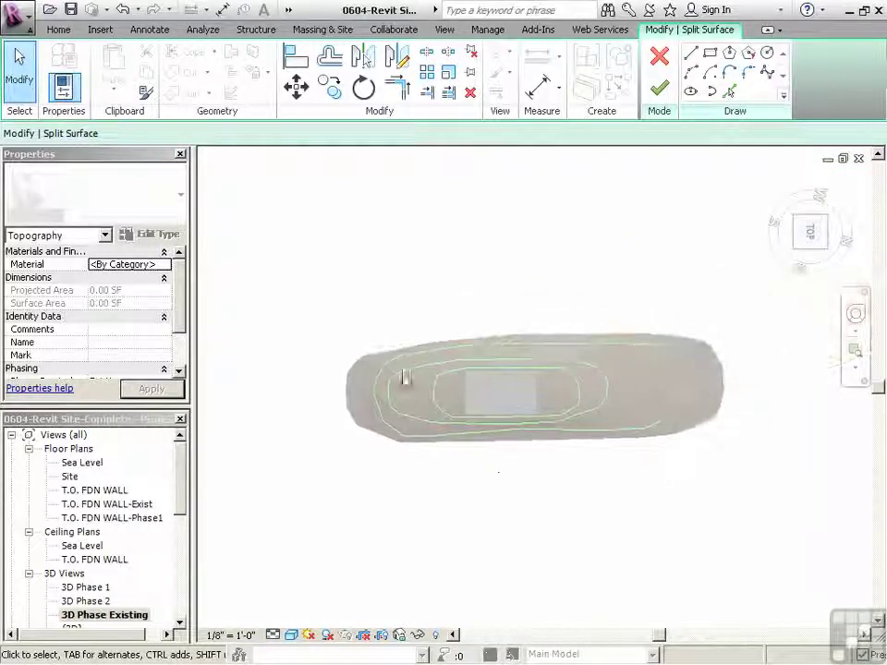
Step: Split off the left end with a straight line, then orbit to inspect it
click(690, 53)
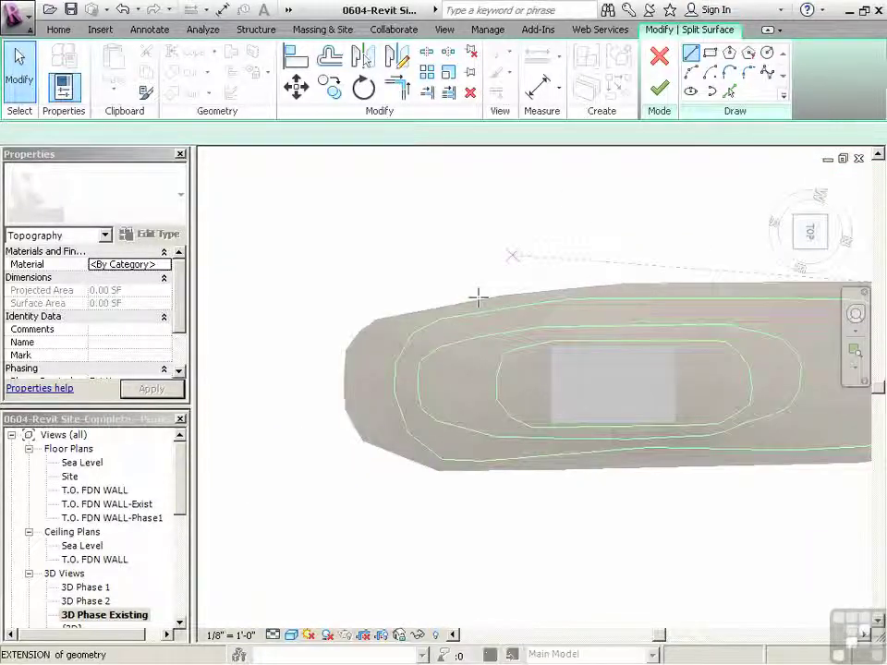
click(376, 319)
click(365, 436)
key(Escape)
key(Escape)
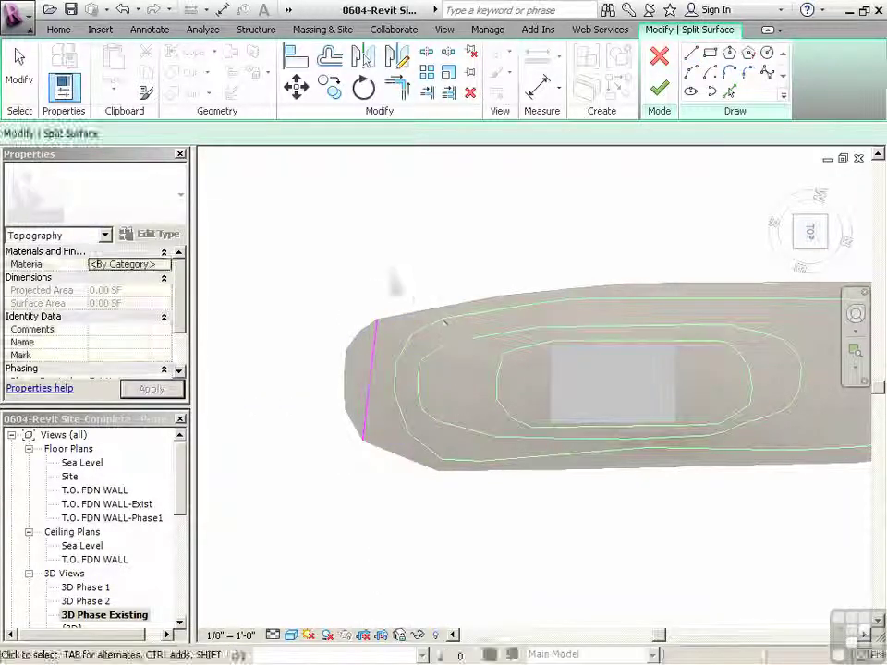
click(667, 90)
click(499, 434)
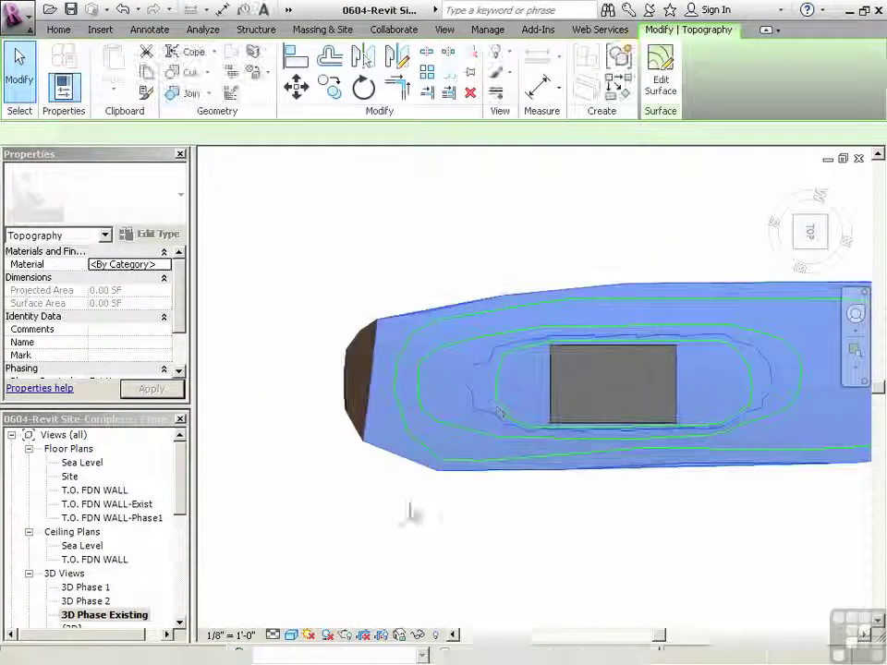
shift+middle_drag(414, 544, 427, 300)
click(570, 529)
scroll(571, 522, up, 4)
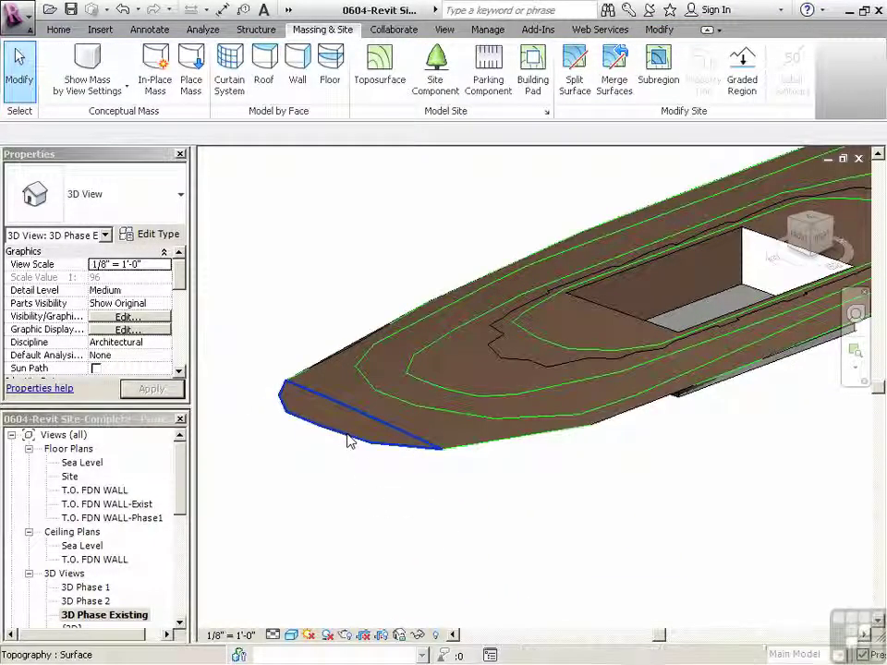
click(347, 440)
click(168, 265)
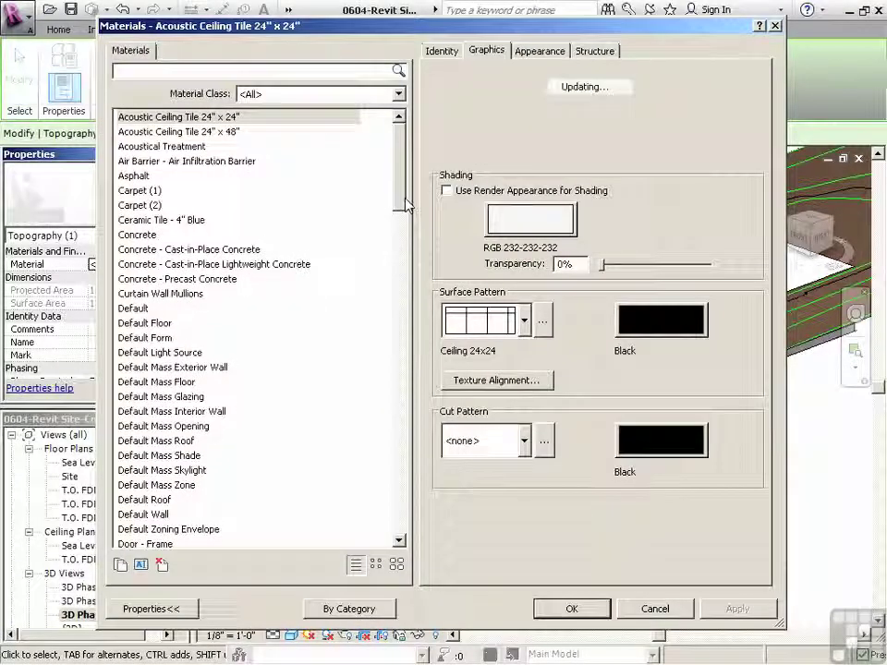
drag(399, 162, 392, 501)
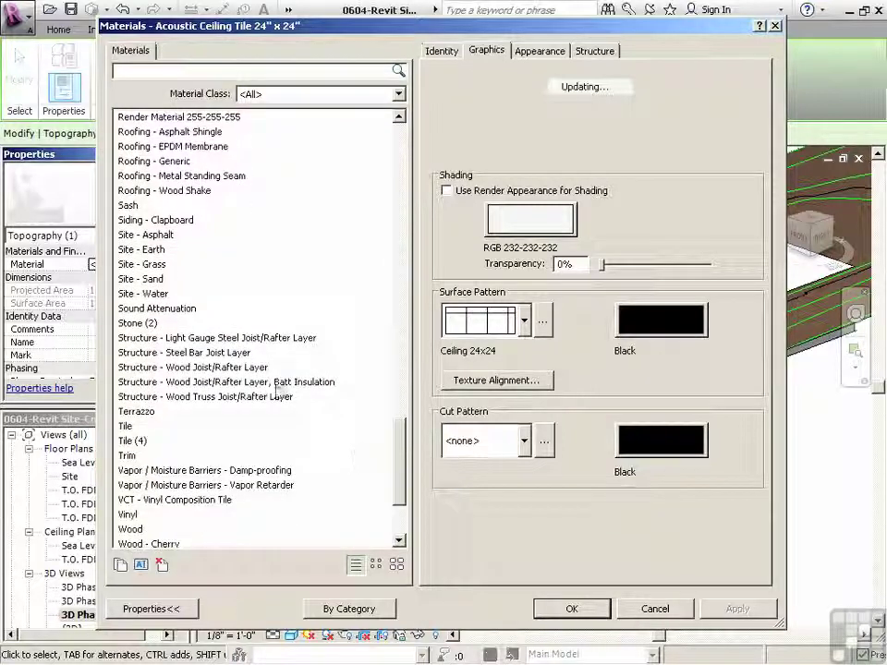
click(153, 280)
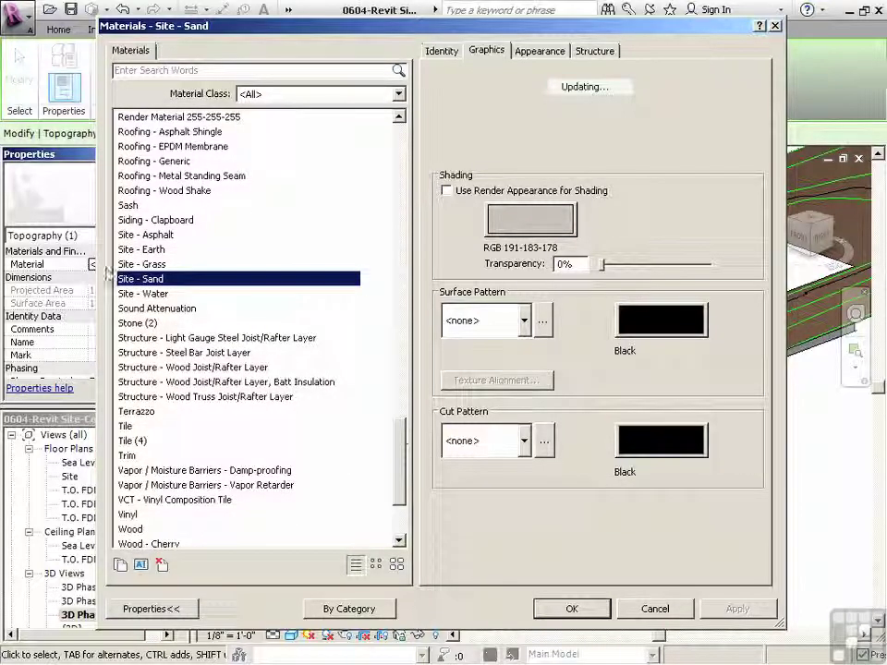
click(145, 234)
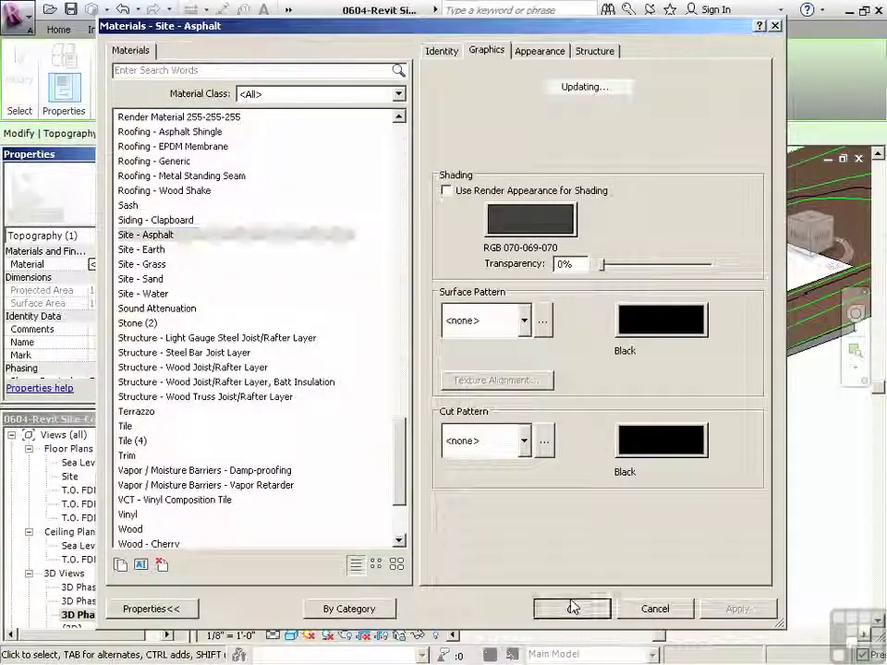
click(572, 608)
click(518, 551)
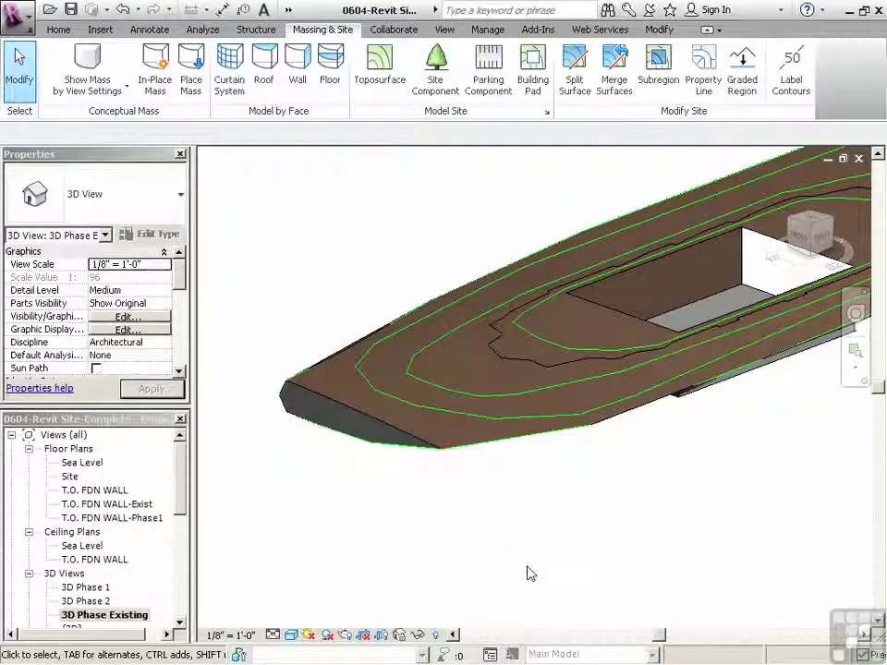
click(341, 441)
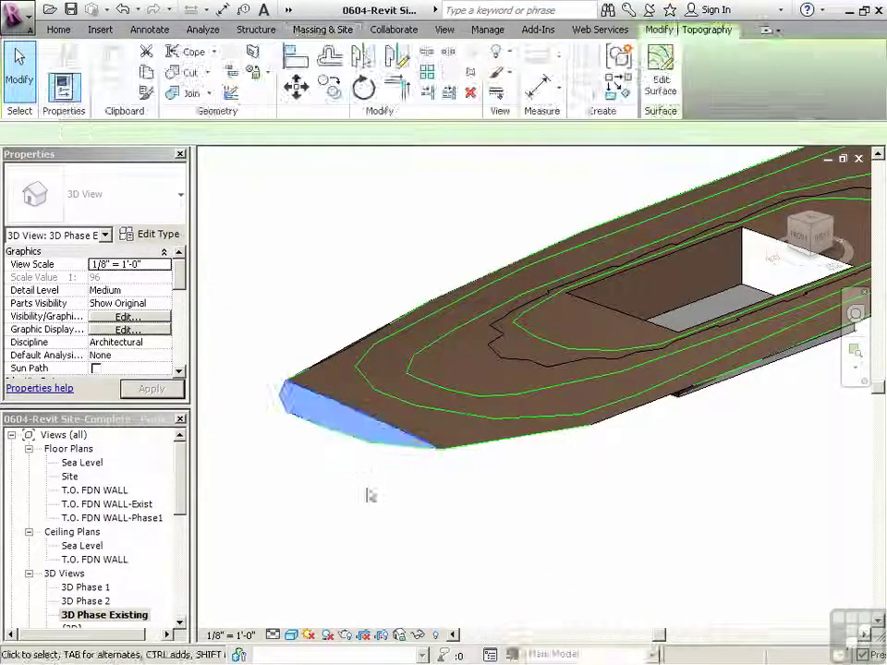
click(467, 492)
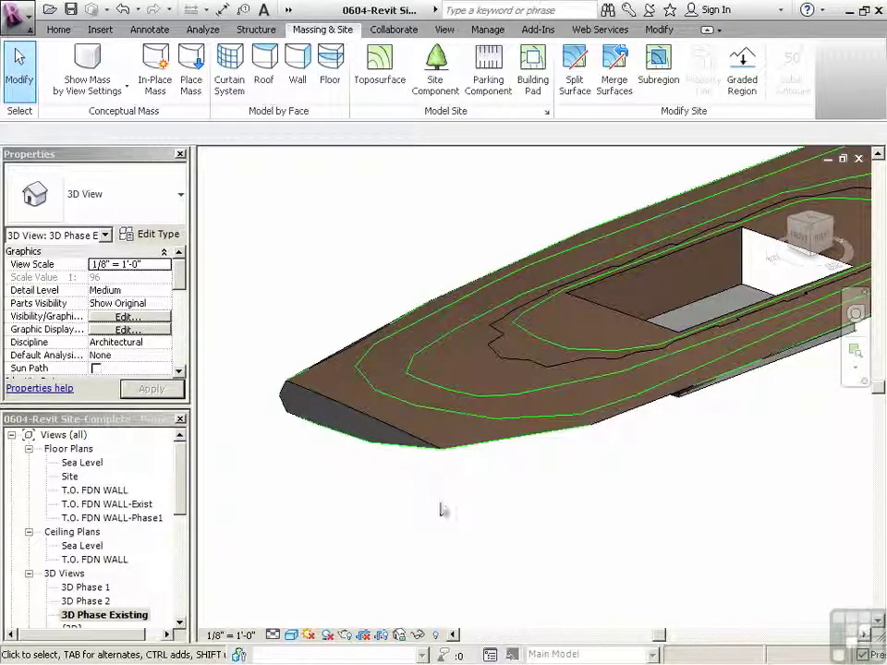
Step: Merge the small front edge patch into the main topography with Merge Surfaces
click(617, 93)
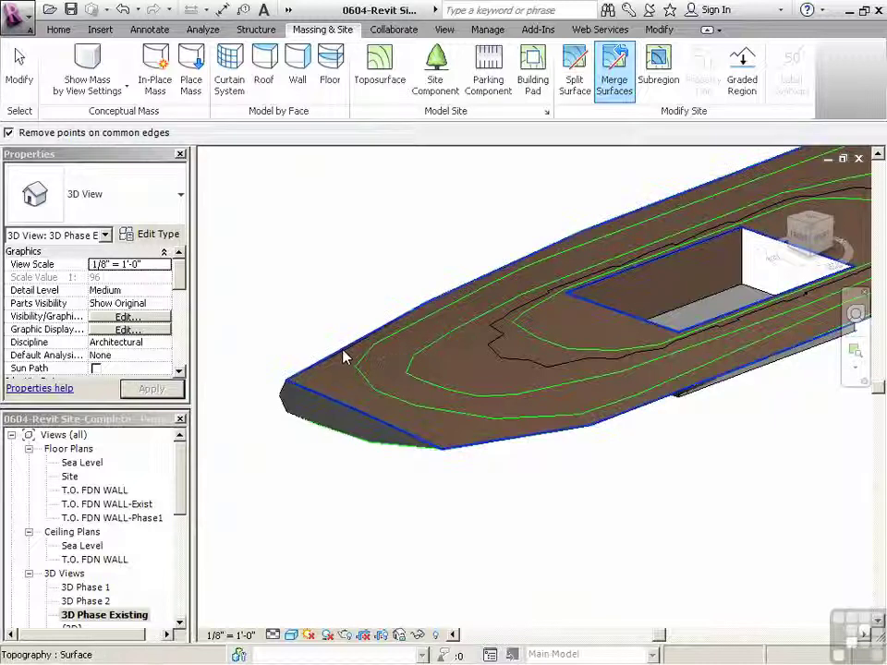
click(342, 356)
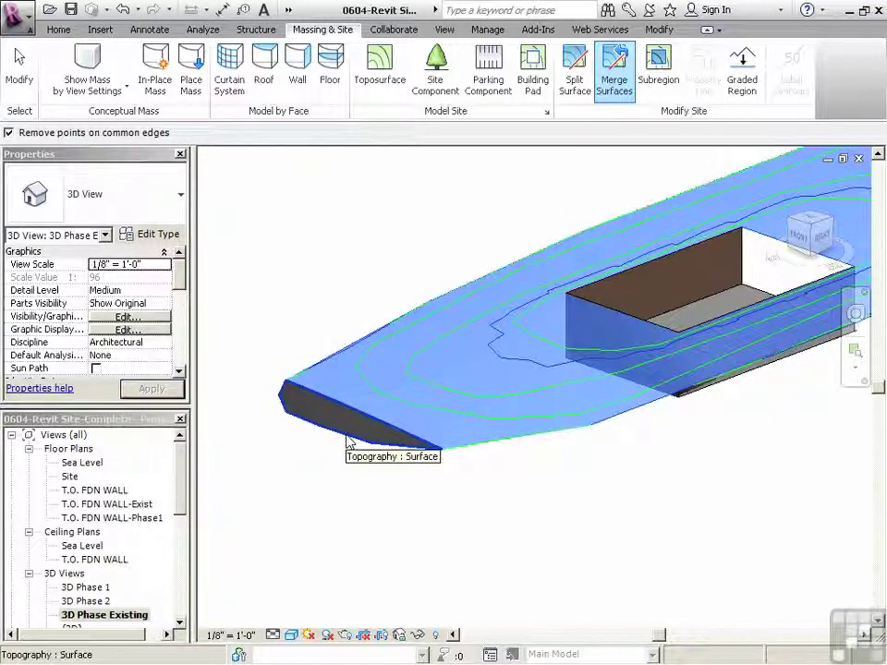
click(349, 444)
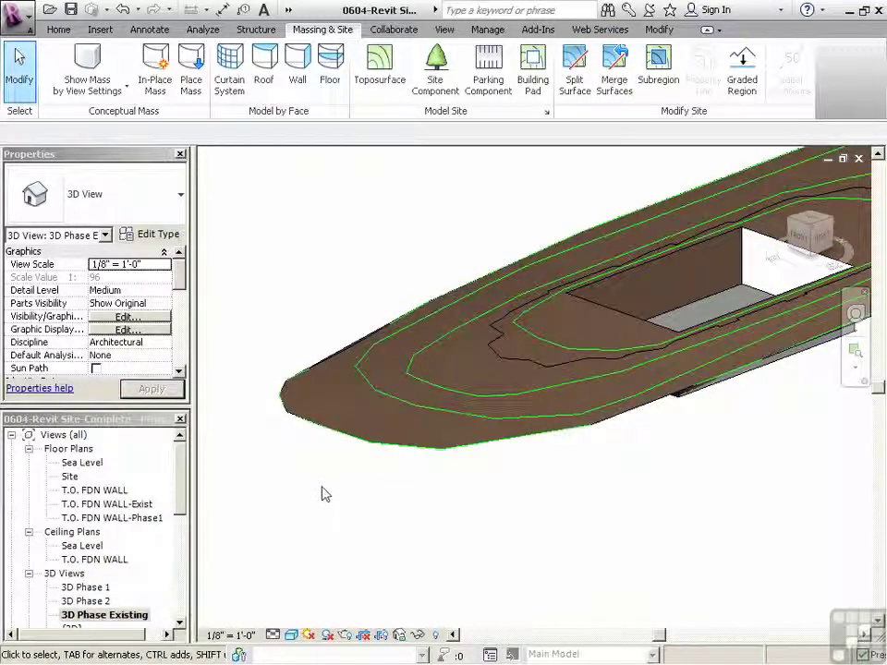
key(Escape)
scroll(312, 499, down, 3)
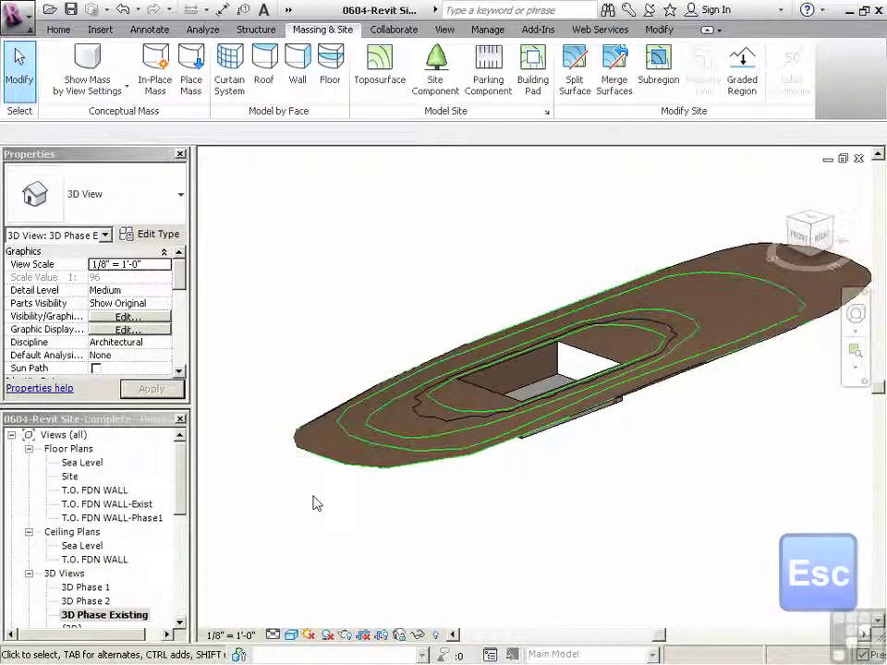
Step: Set the merged topography's Material to Site - Grass
click(329, 461)
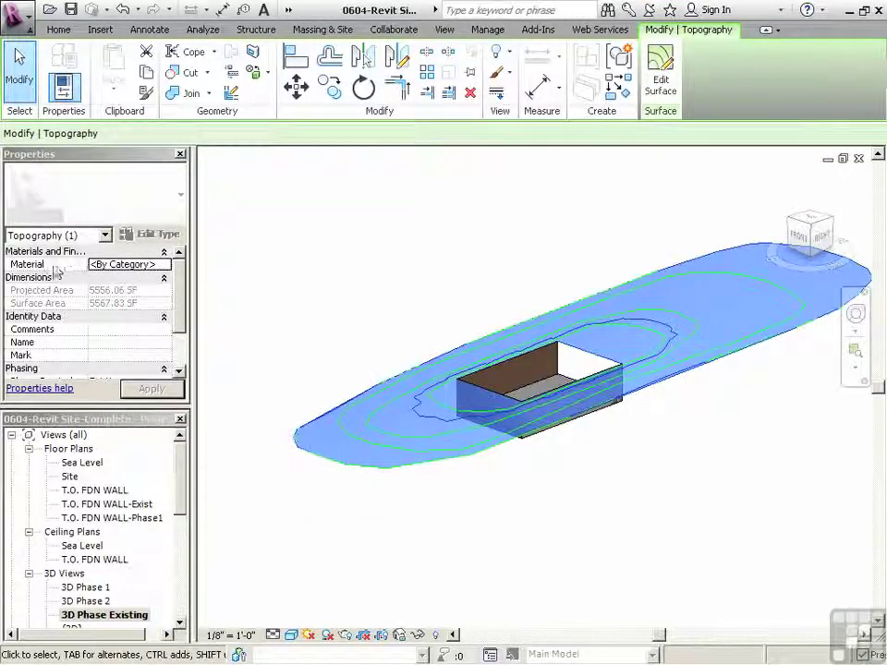
click(129, 264)
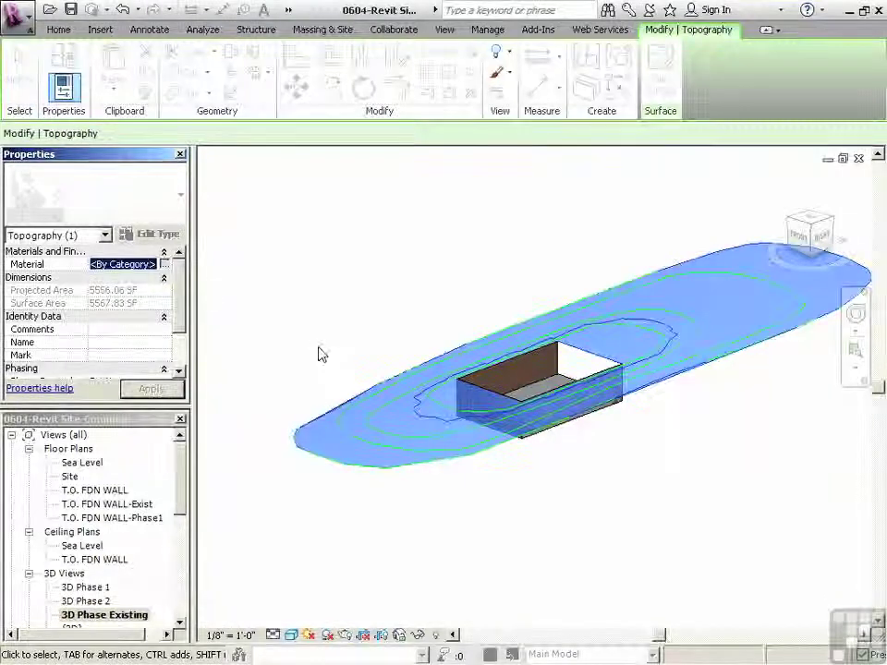
click(165, 264)
drag(402, 198, 402, 490)
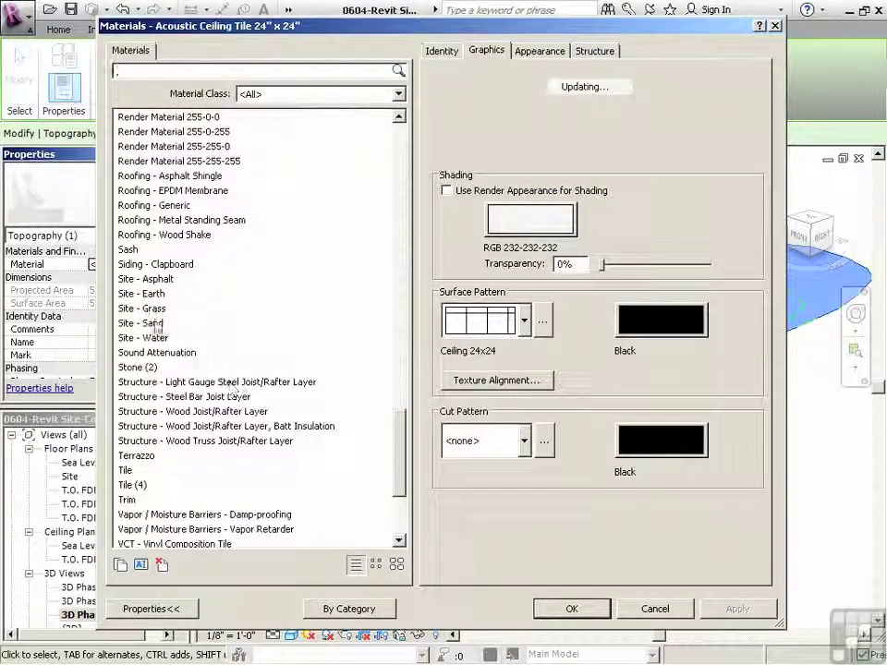
click(148, 308)
click(580, 610)
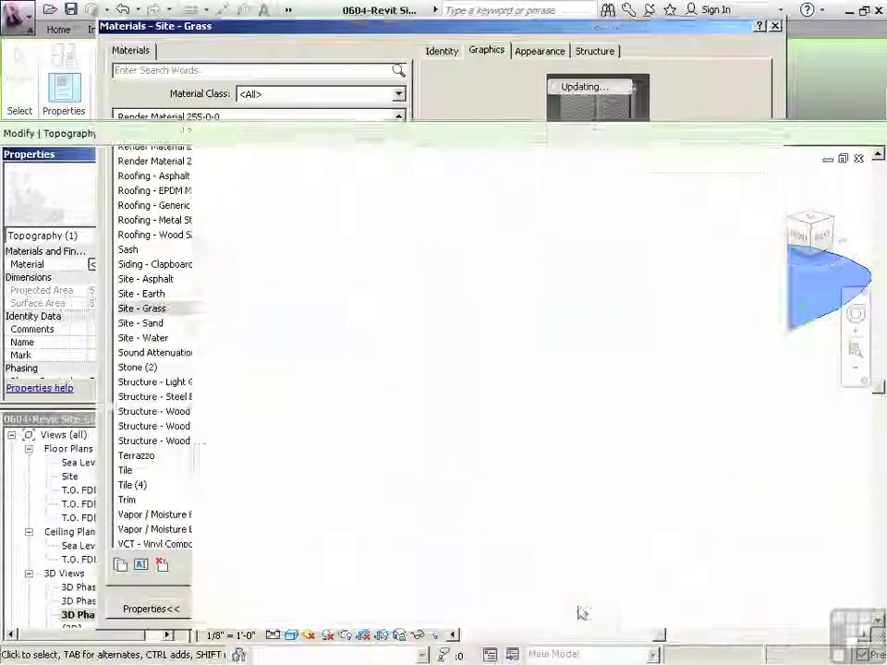
click(470, 506)
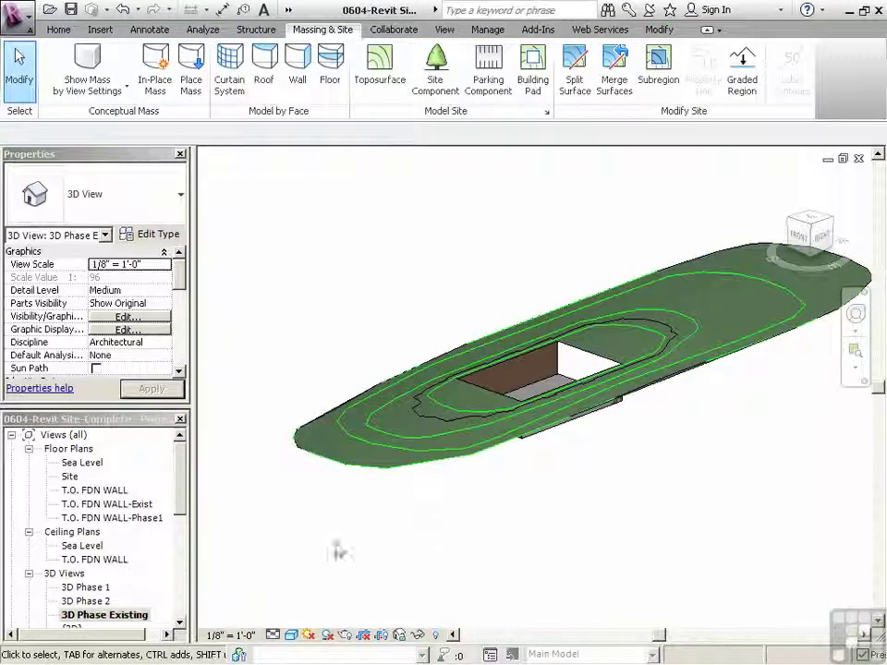
Step: Open 3D Phase 1 and set its topography's Material to Site - Grass
double_click(96, 589)
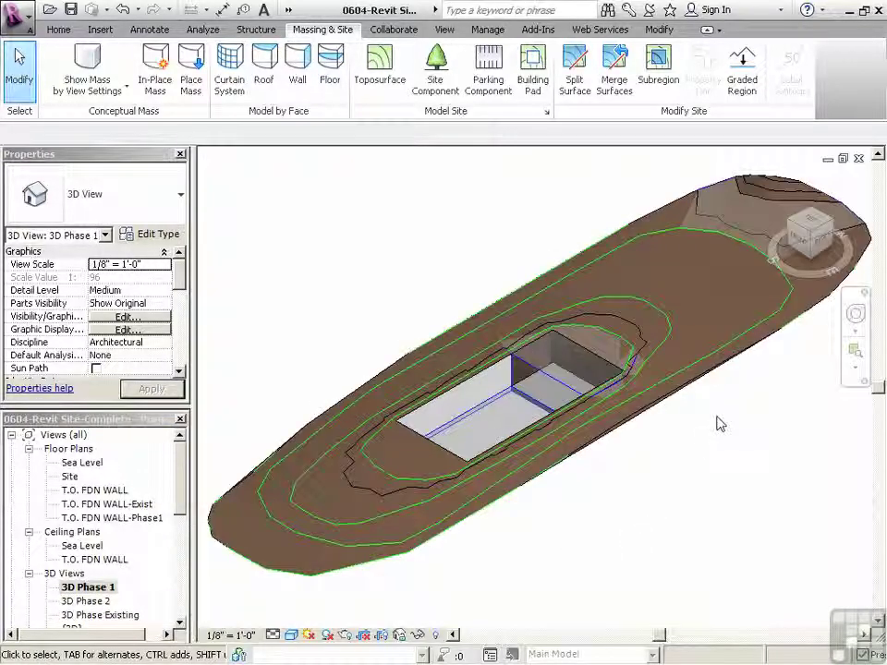
shift+middle_drag(730, 408, 465, 450)
click(665, 302)
click(154, 264)
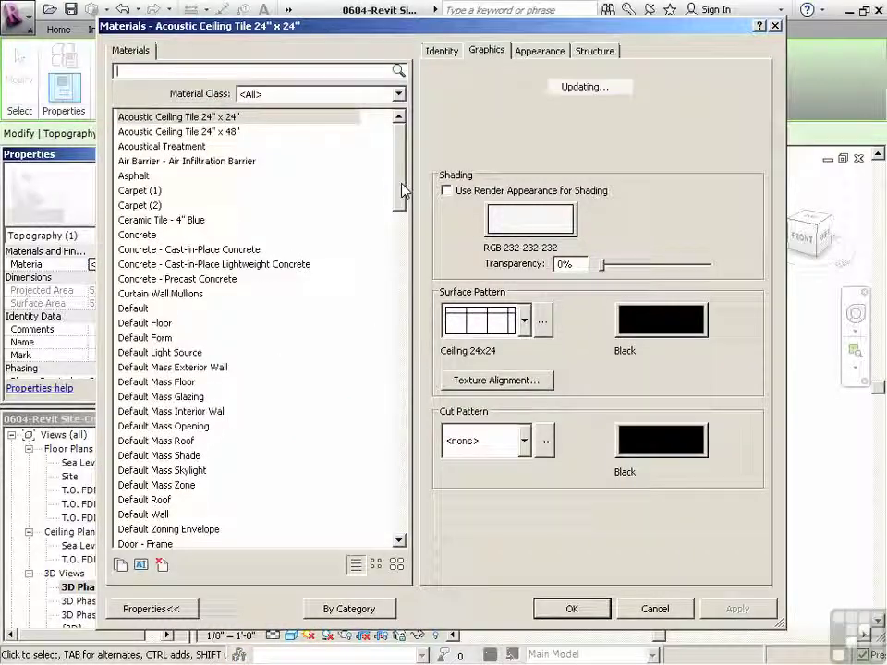
drag(403, 190, 291, 462)
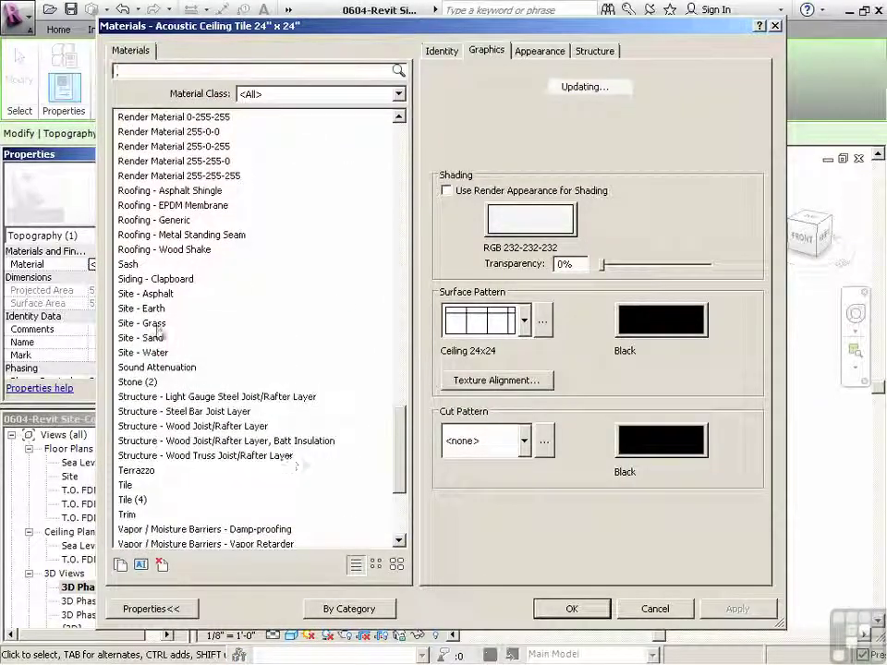
click(157, 326)
click(554, 606)
click(621, 479)
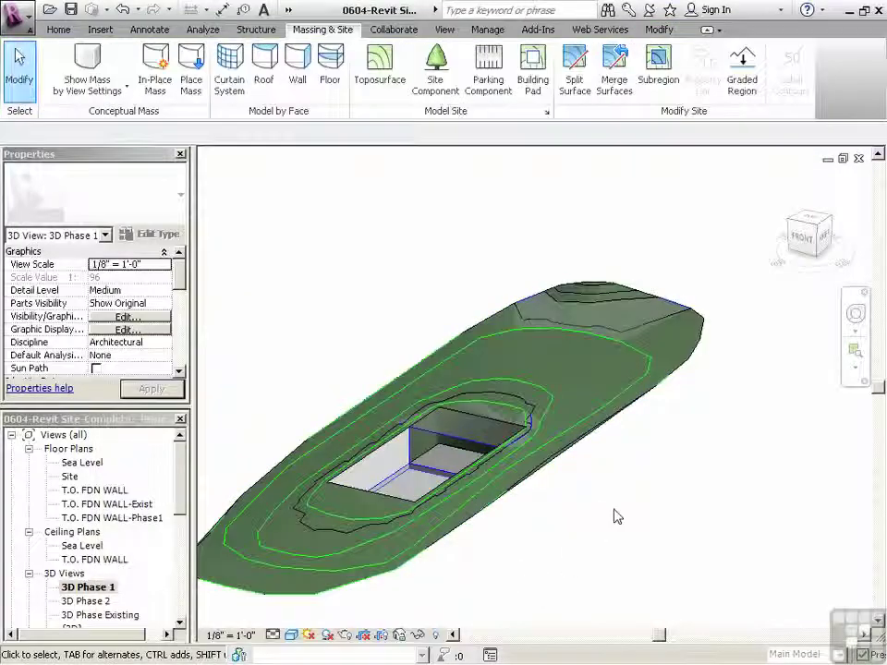
shift+middle_drag(621, 479, 594, 486)
Step: Orbit the 3D Phase Existing view to check the grass topography, then close the 0604-Revit Site-Complete project
double_click(104, 615)
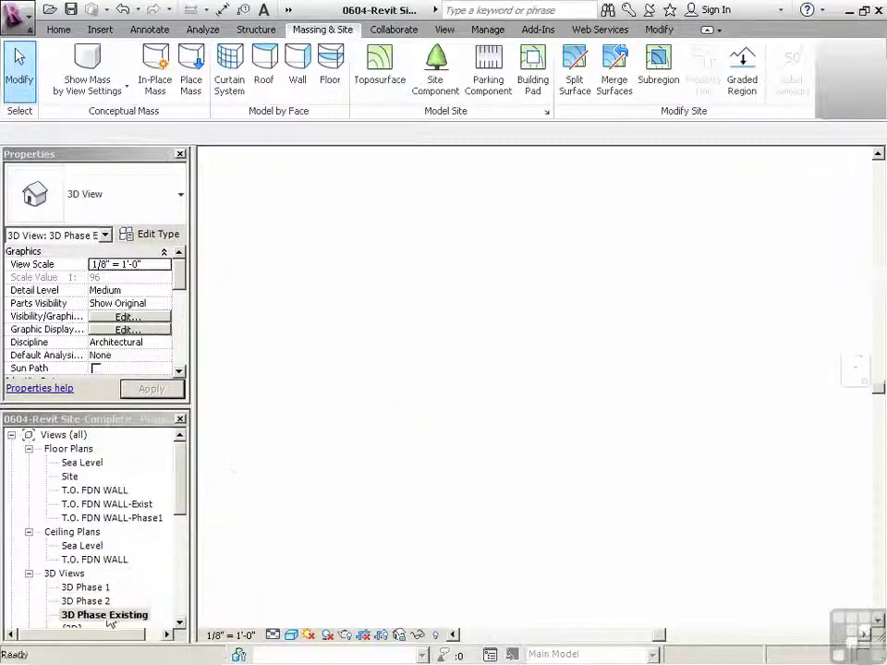
shift+middle_drag(471, 479, 538, 547)
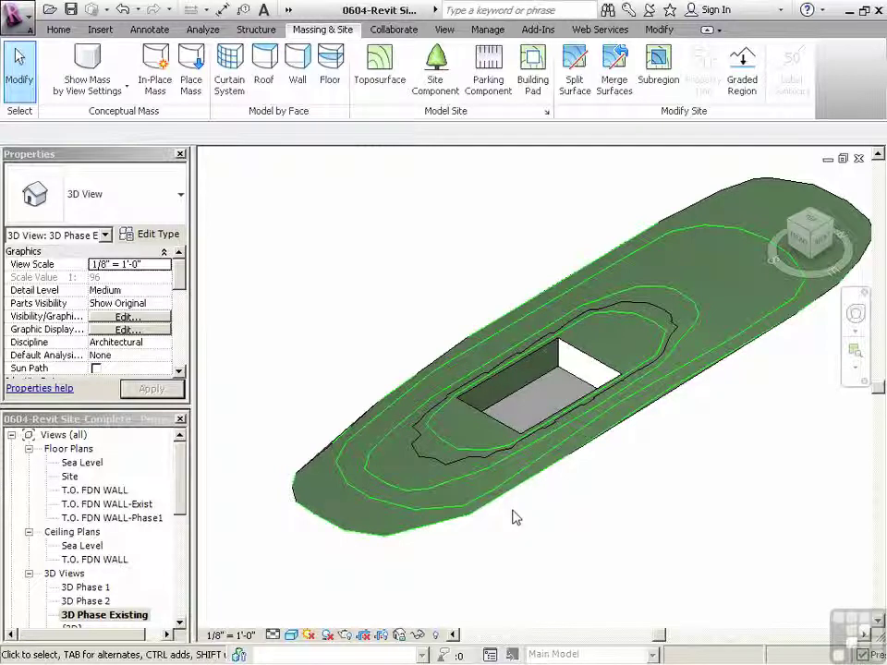
shift+middle_drag(482, 449, 483, 447)
shift+middle_drag(532, 302, 397, 332)
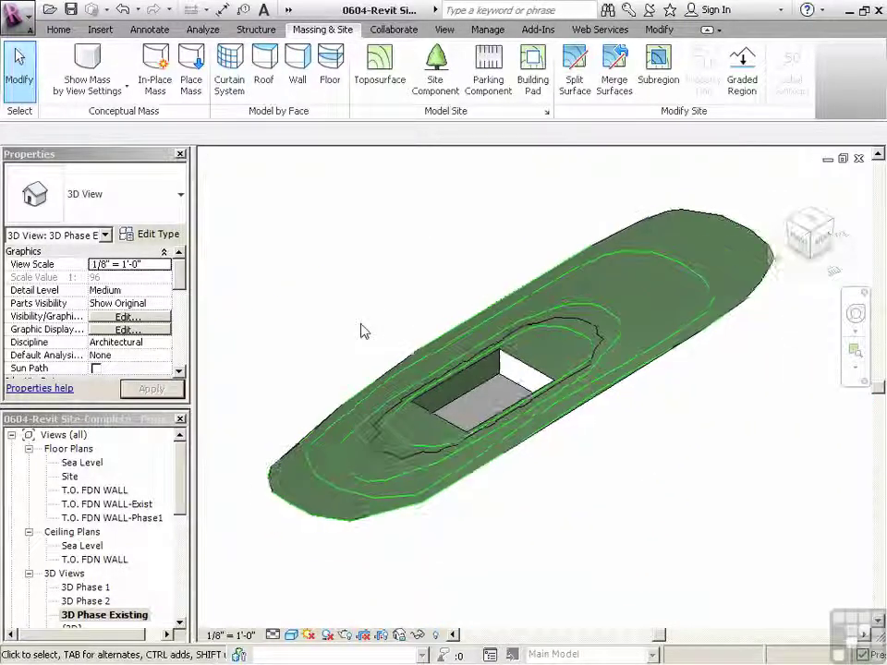
click(444, 28)
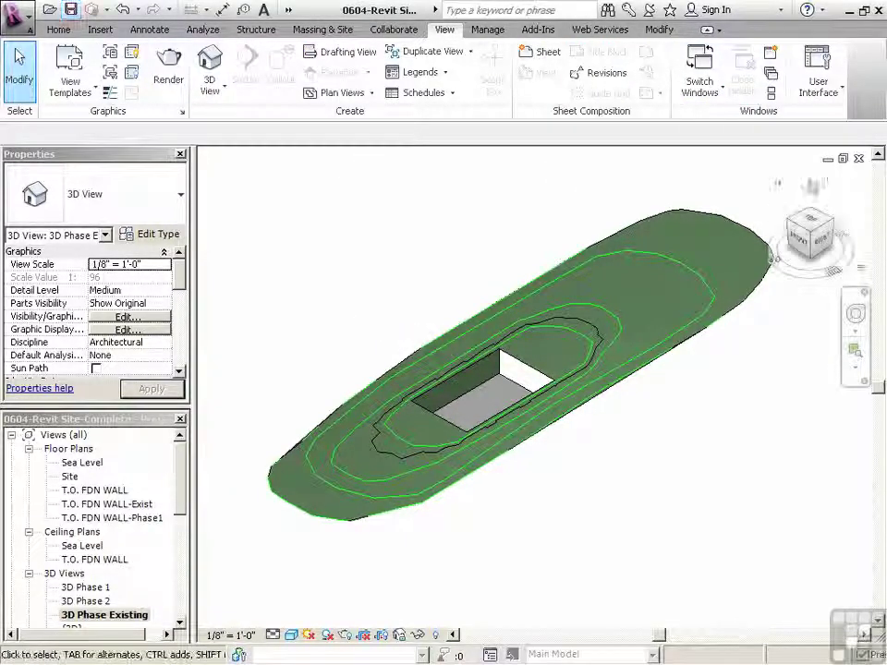
click(858, 159)
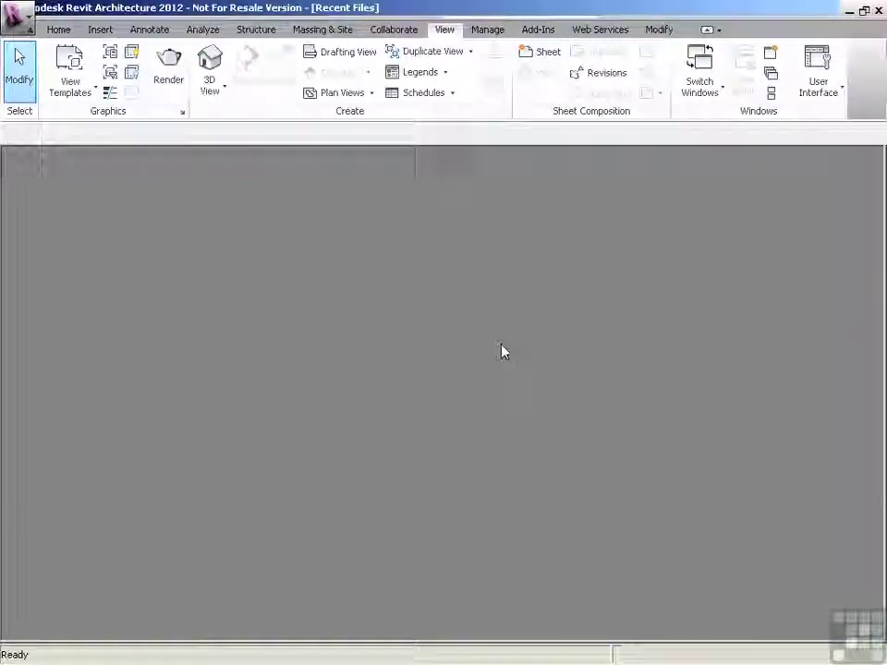